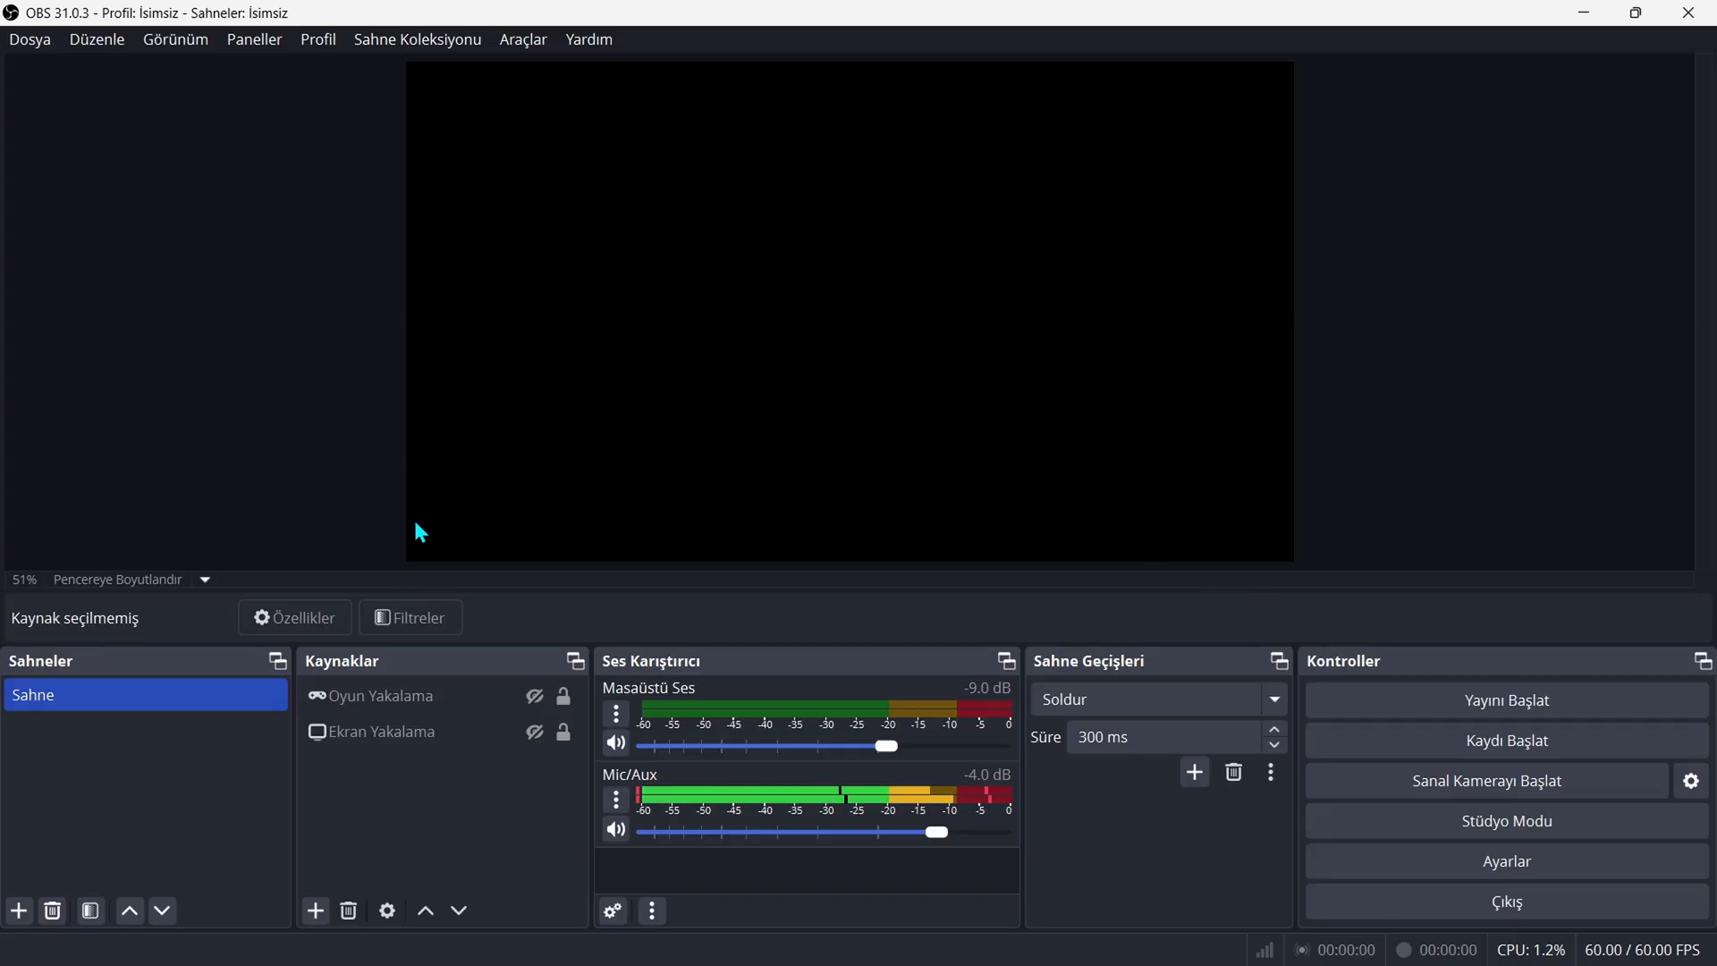
# - In the stream settings, set the streaming service to YouTube - RTMPS
pyautogui.click(1497, 874)
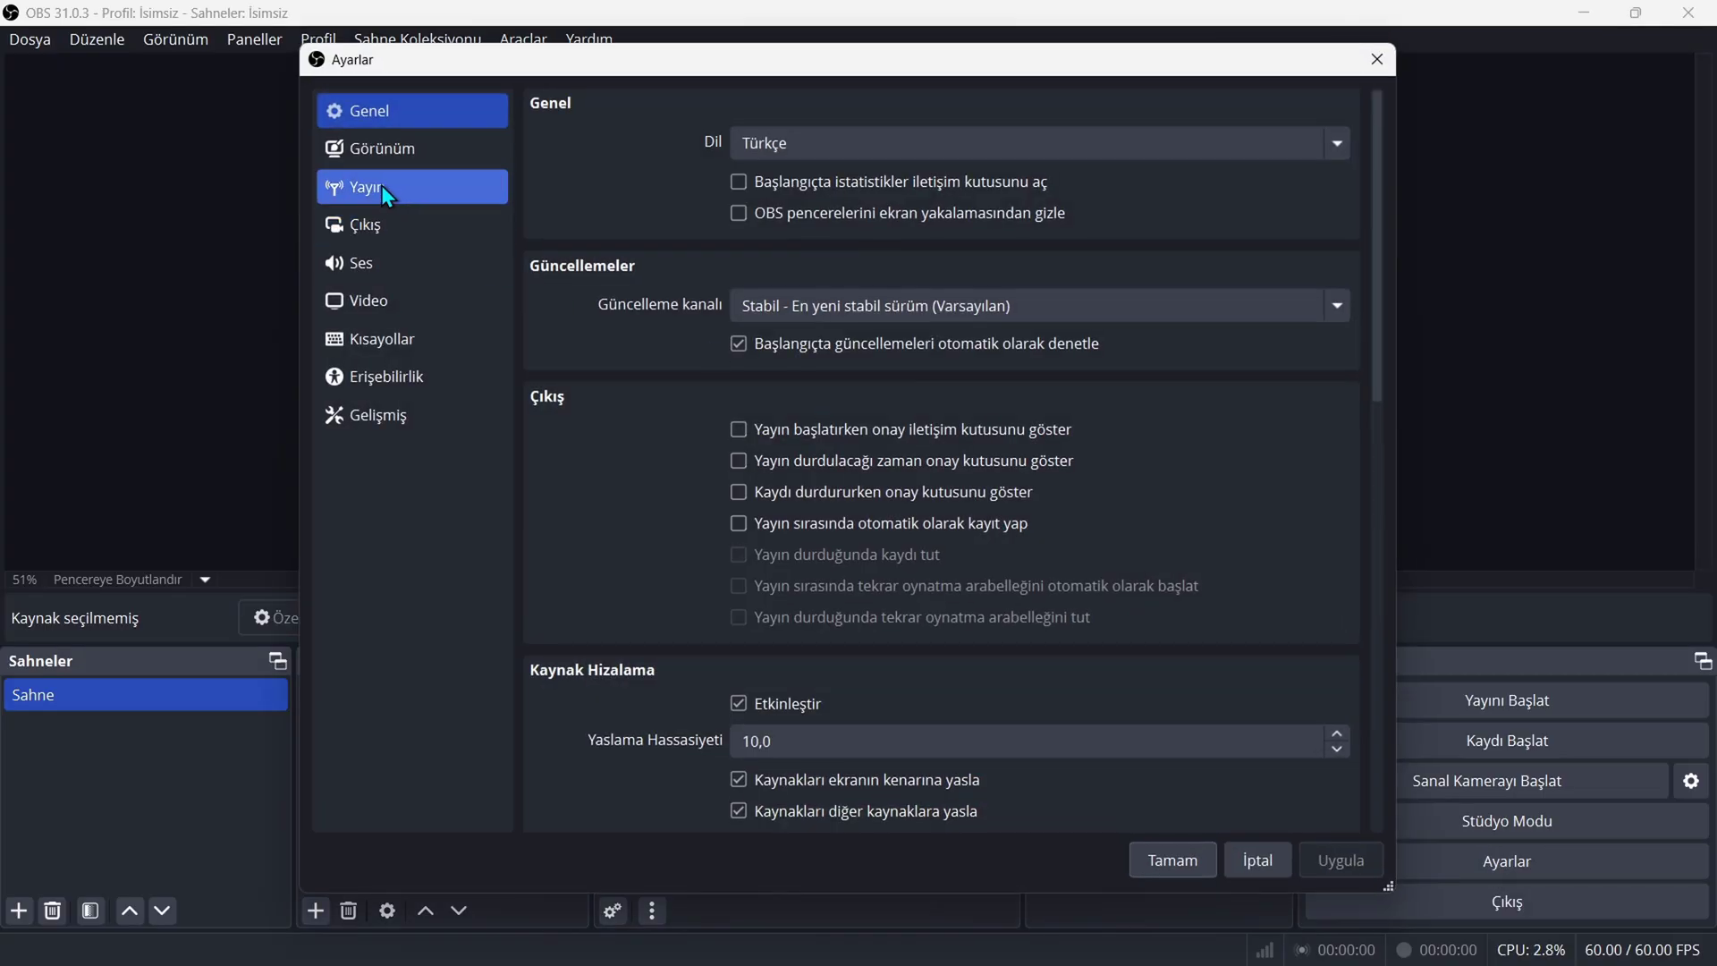
pyautogui.click(381, 189)
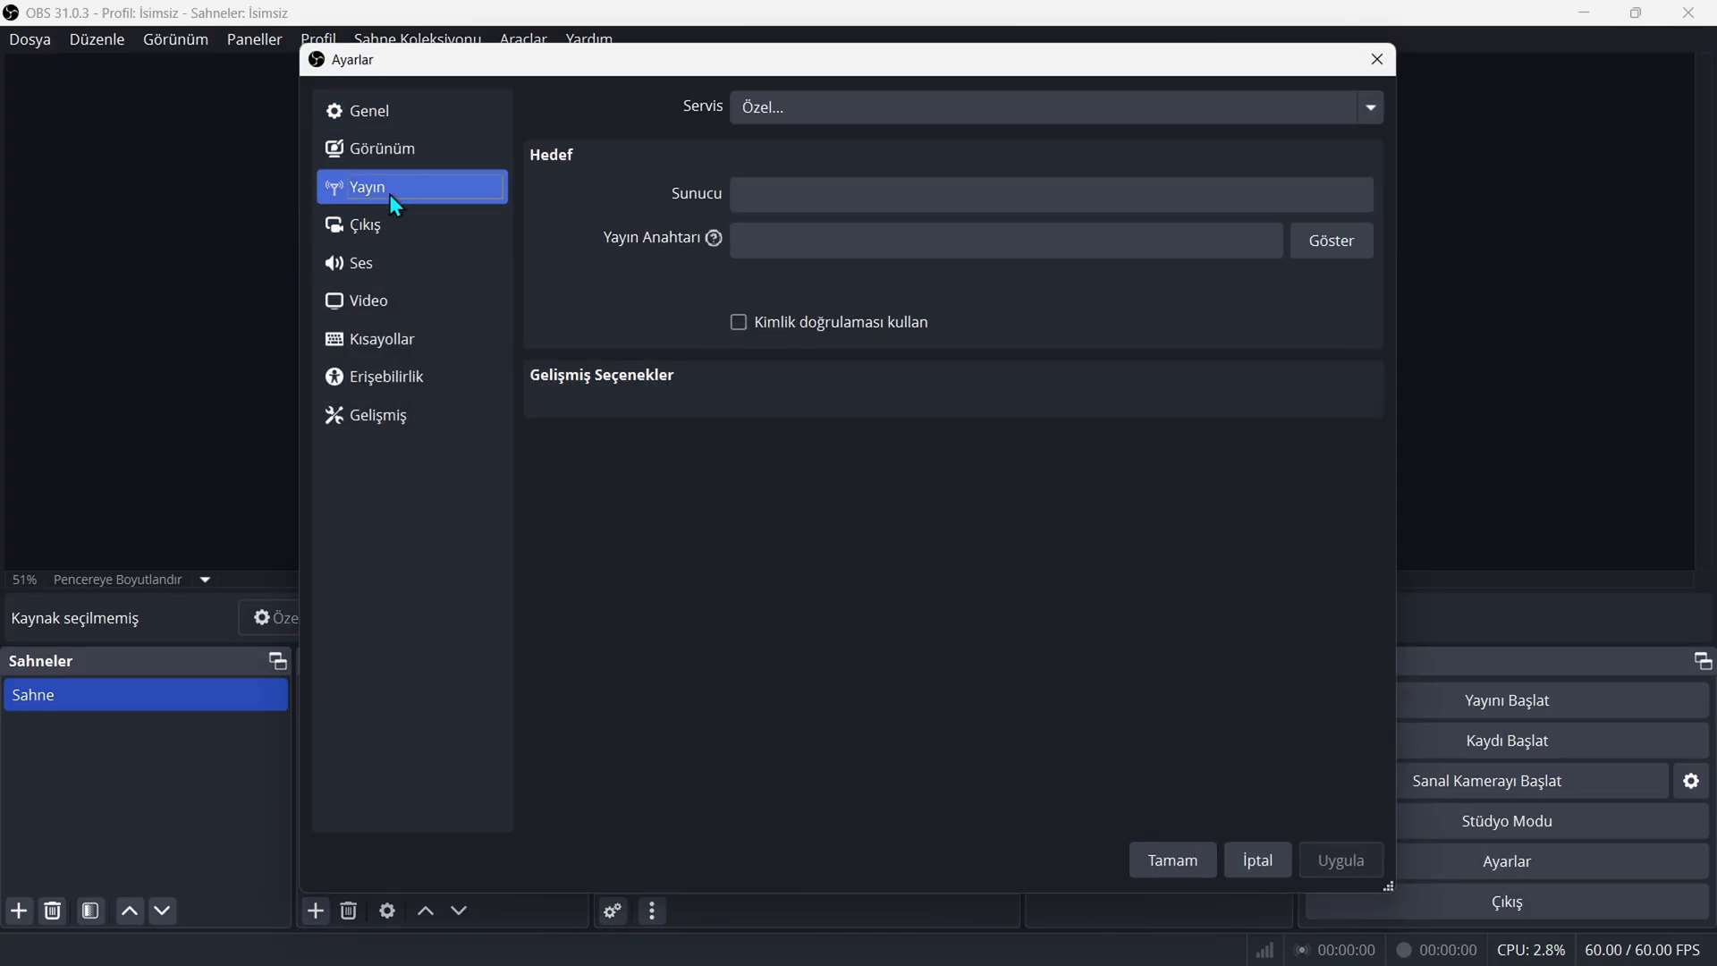
pyautogui.click(866, 110)
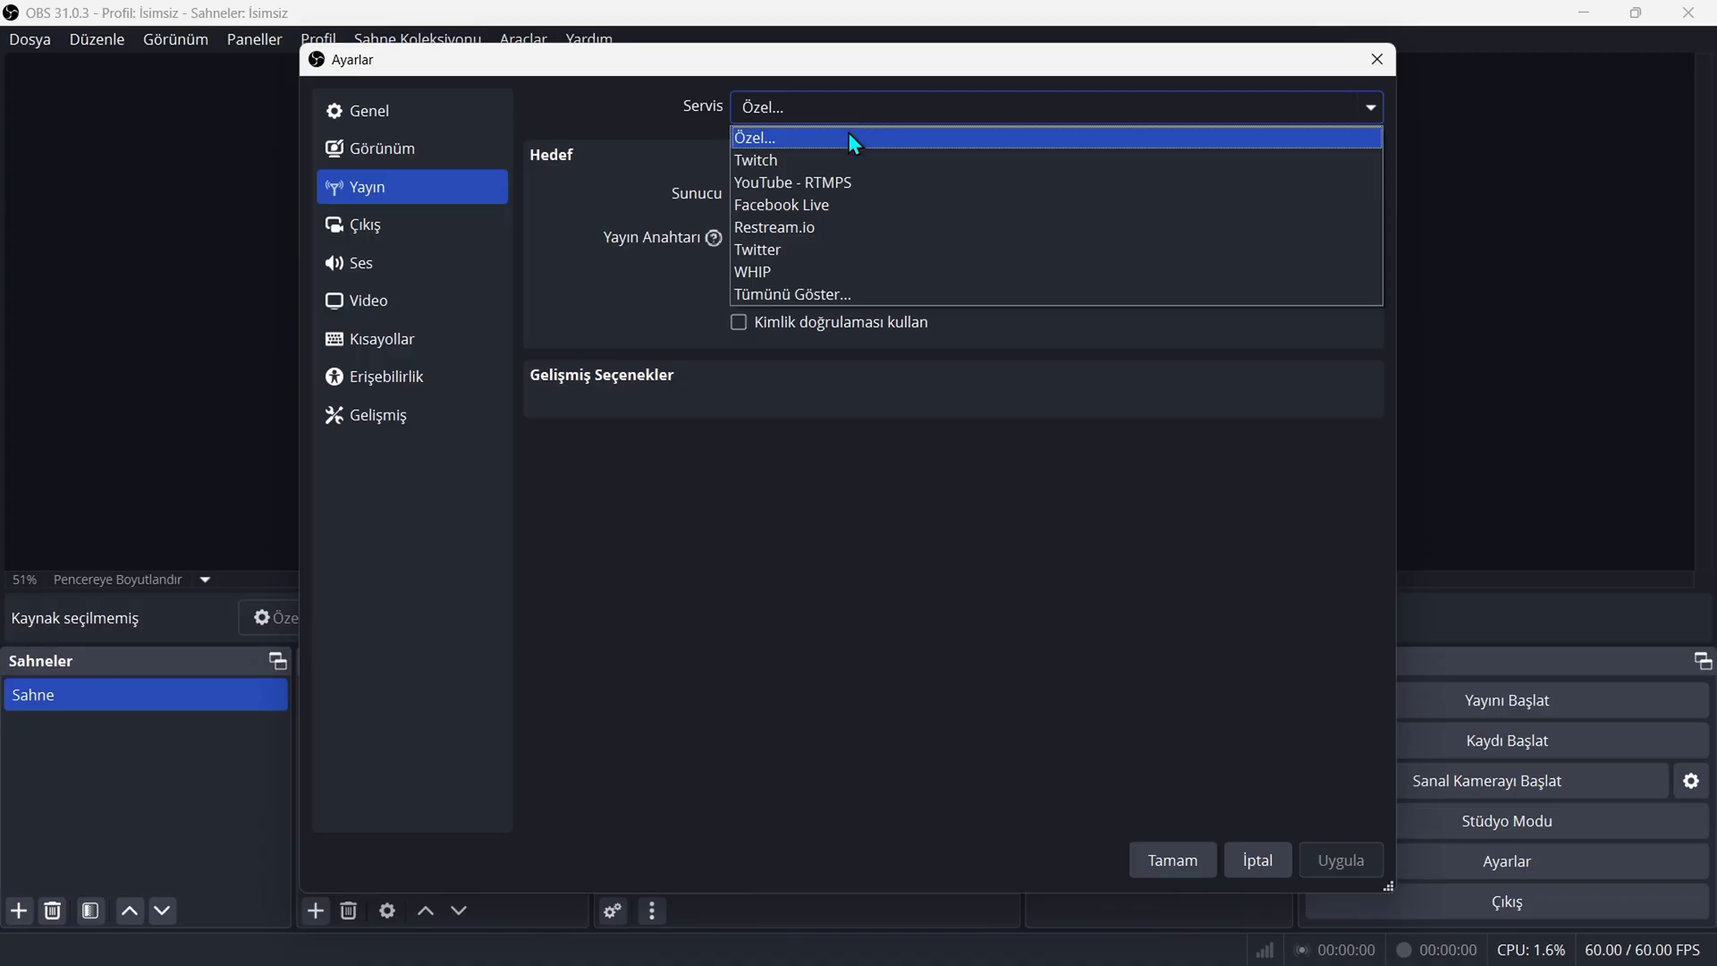
pyautogui.click(823, 192)
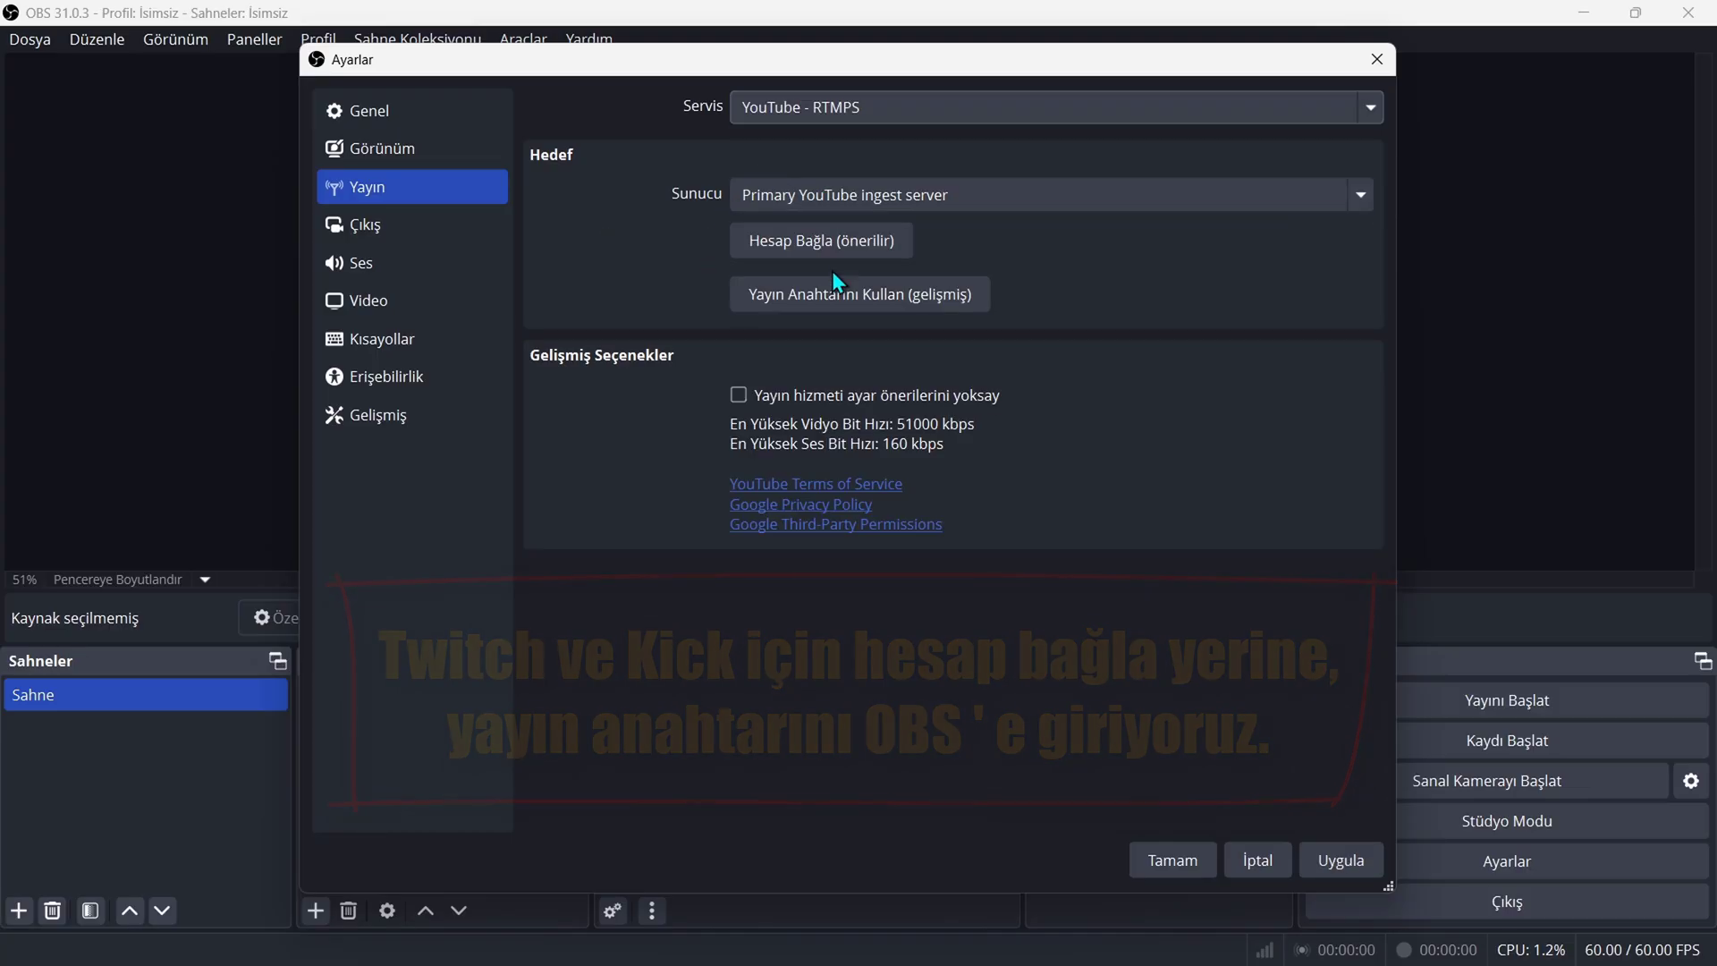
# - Link the YouTube account and enable ignoring the streaming service's setting recommendations (Yayın hizmeti ayar önerilerini yoksay)
pyautogui.click(808, 245)
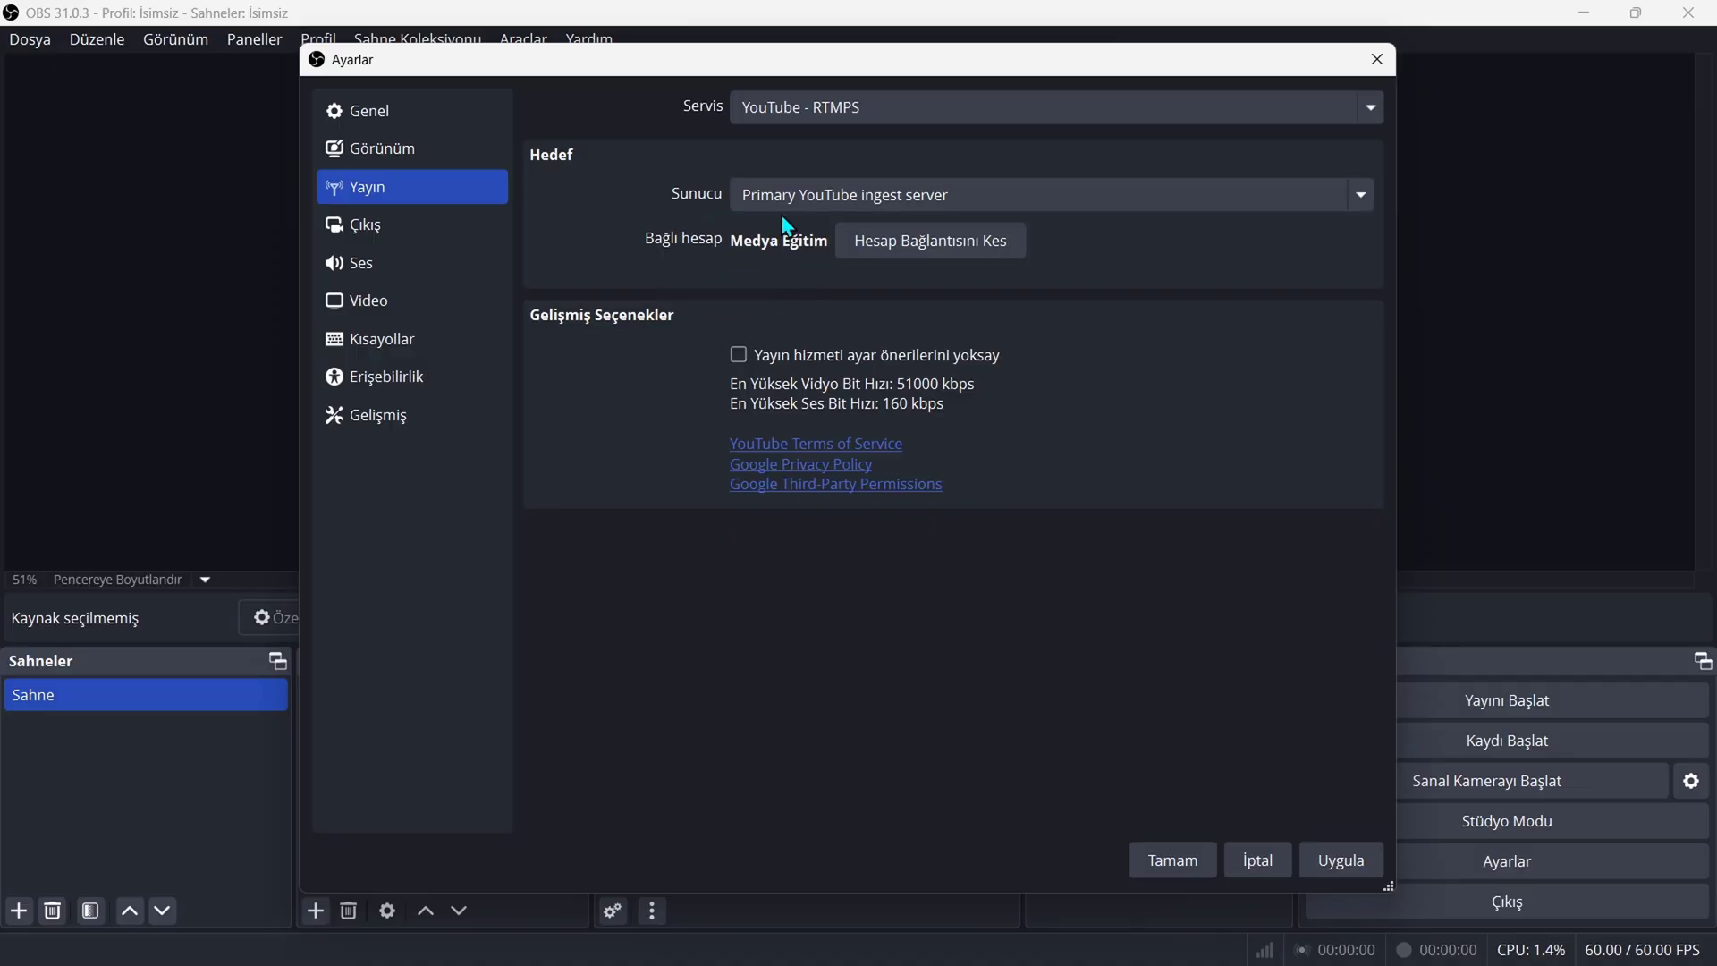
pyautogui.click(737, 356)
pyautogui.click(984, 537)
# - In the output settings, set the streaming video encoder to NVIDIA NVENC H.264 and review its encoder options
pyautogui.click(350, 222)
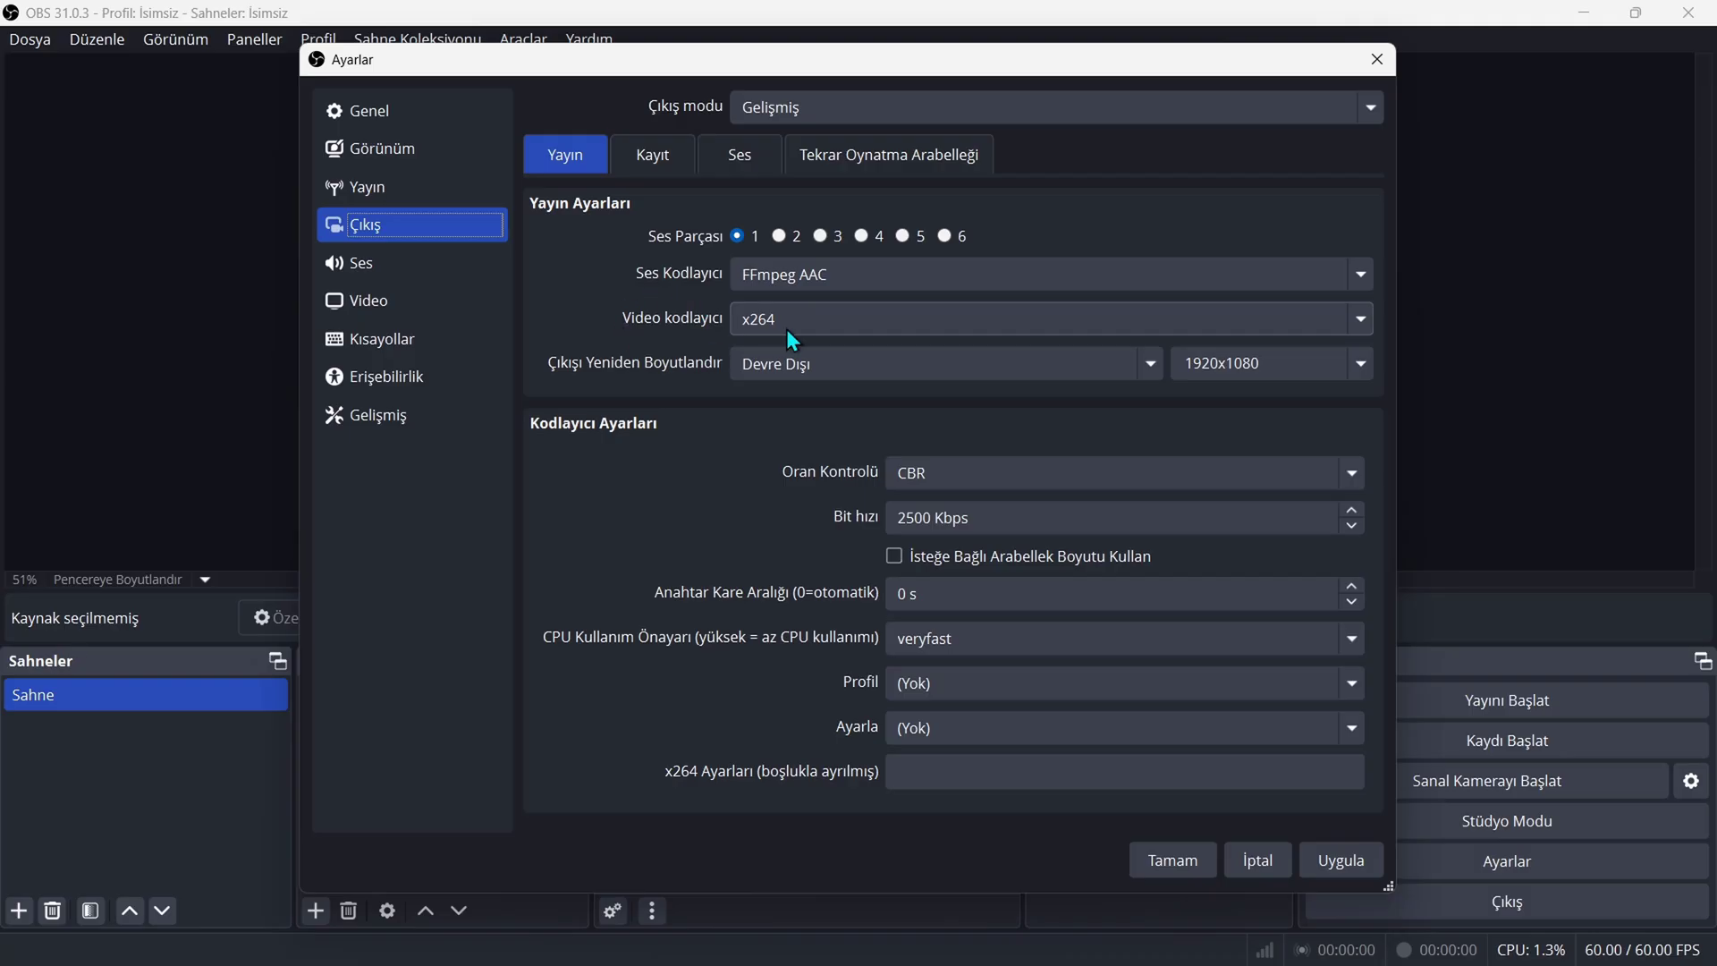
pyautogui.click(830, 320)
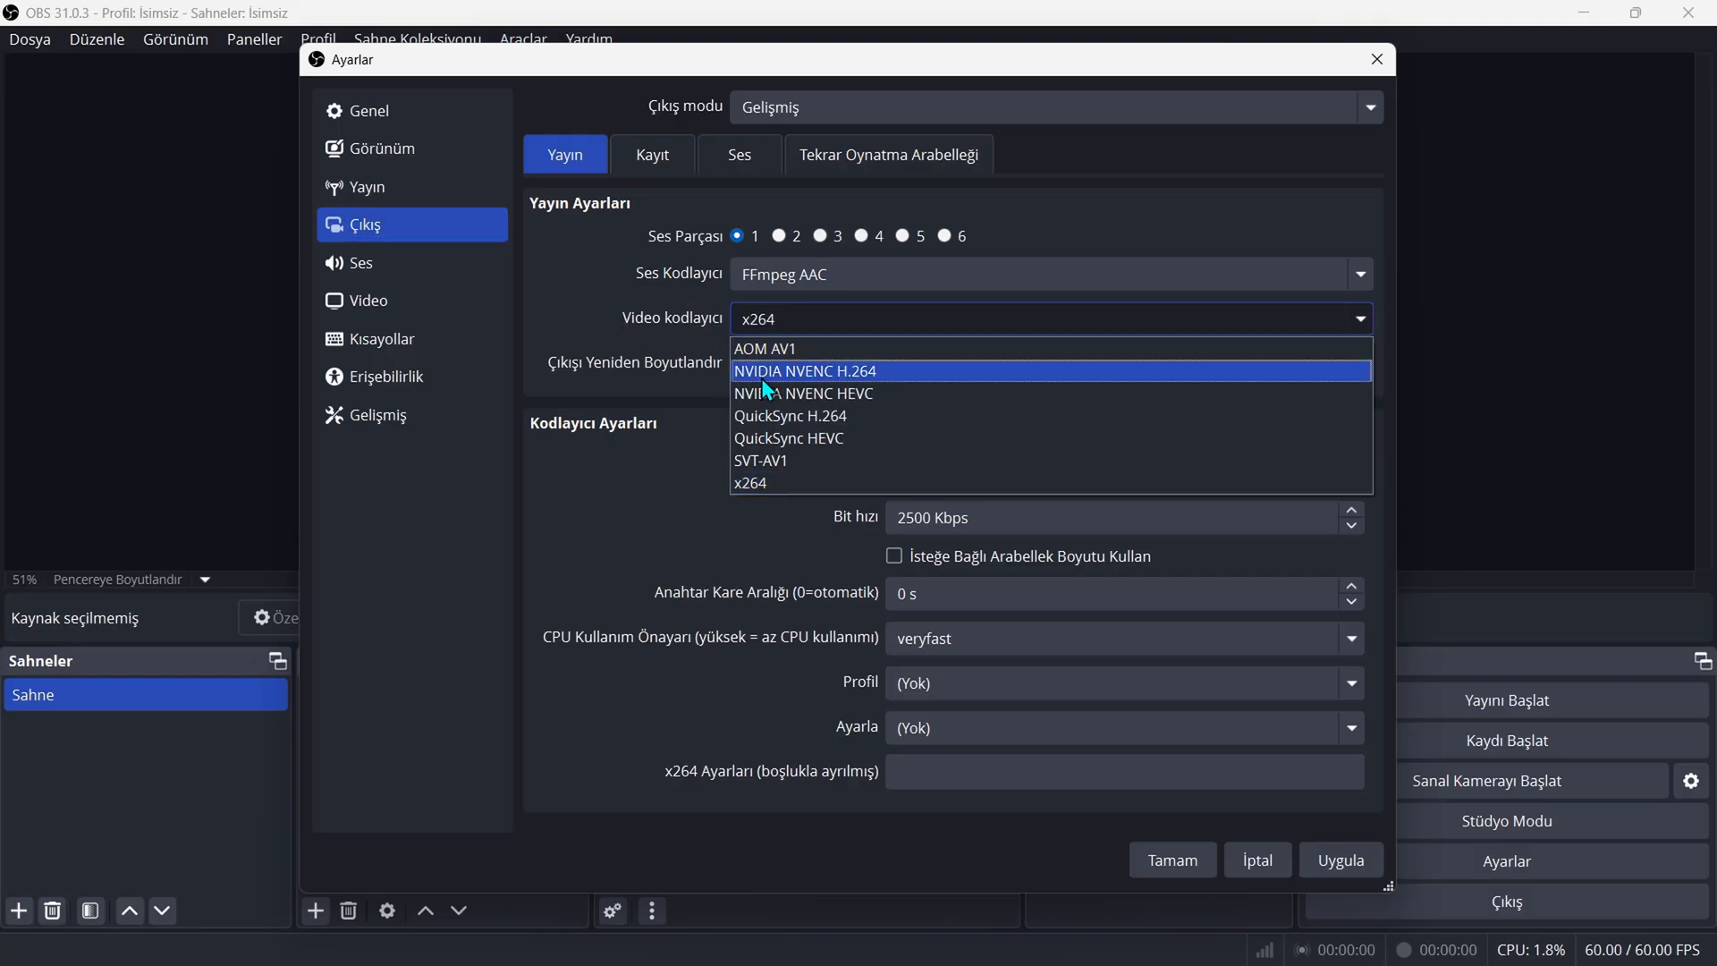
pyautogui.click(857, 379)
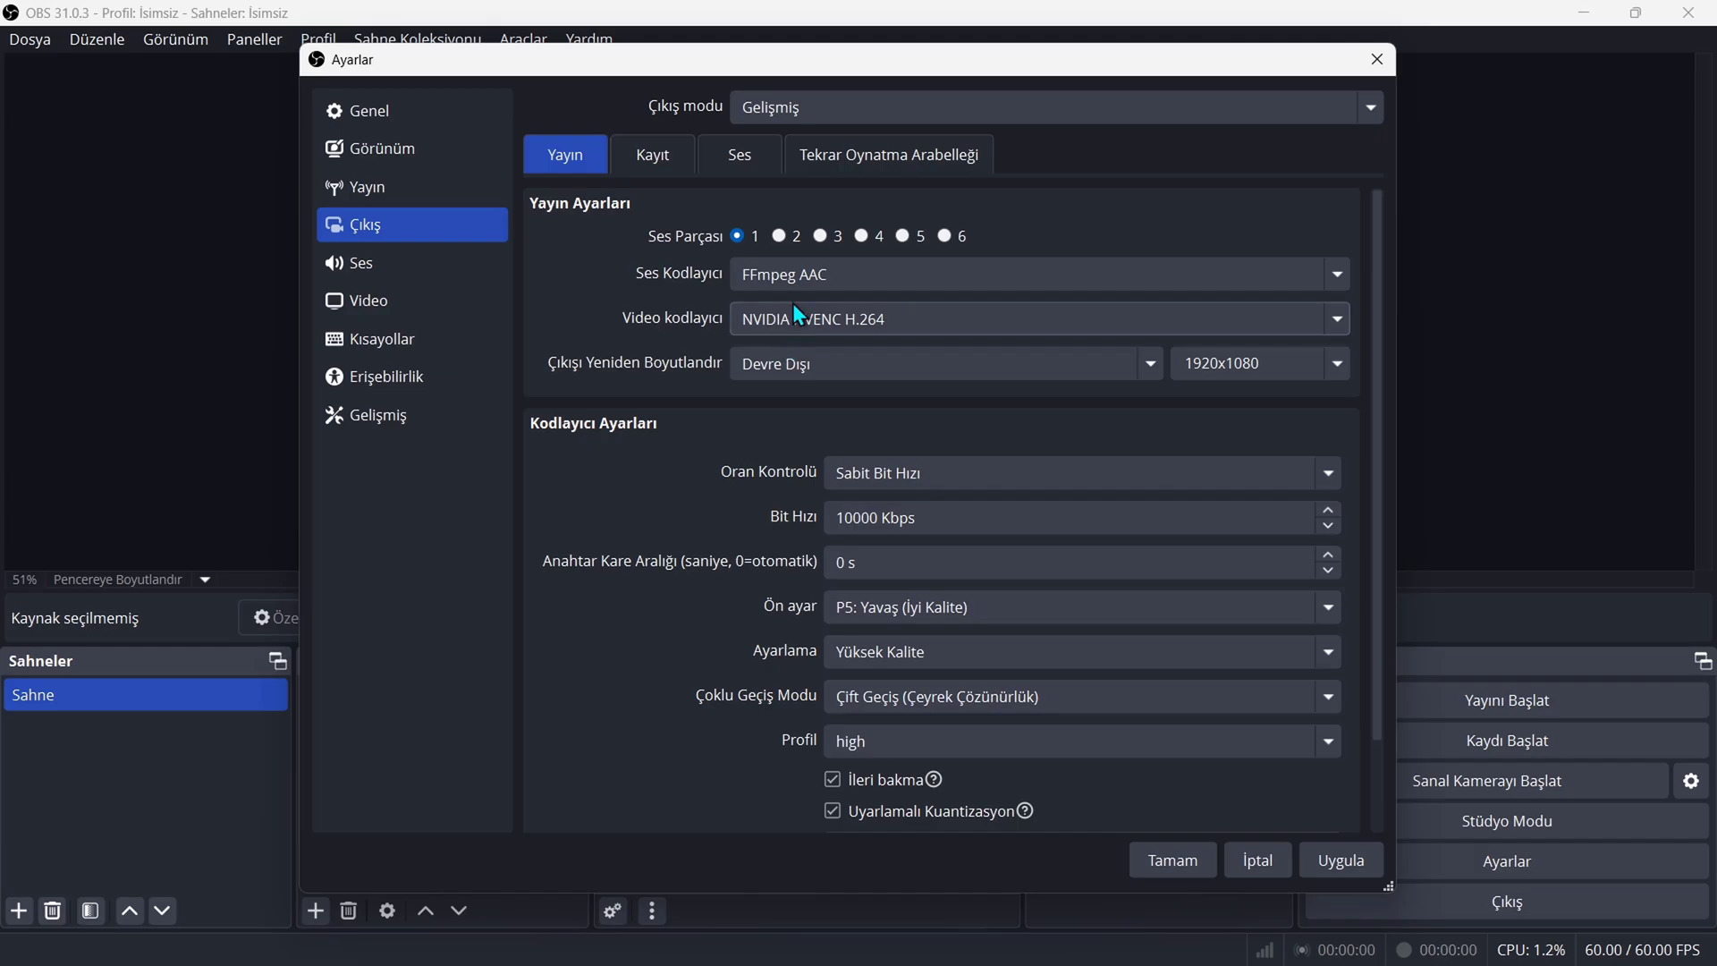
pyautogui.click(805, 363)
pyautogui.click(826, 318)
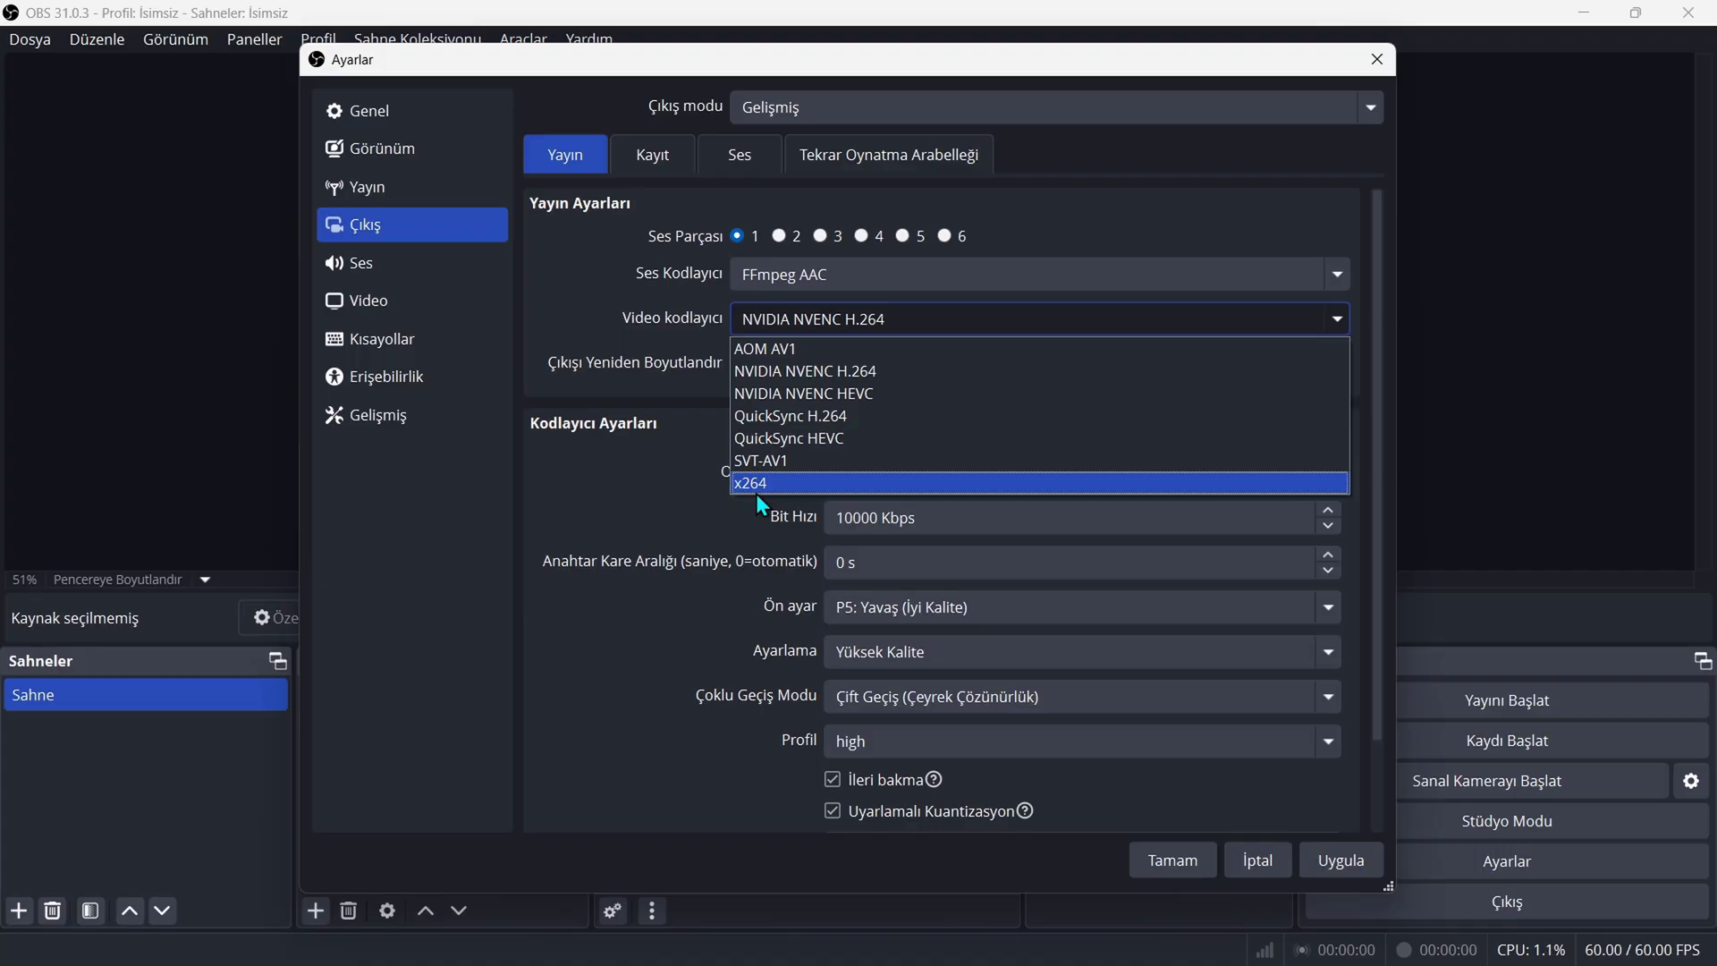
pyautogui.click(834, 374)
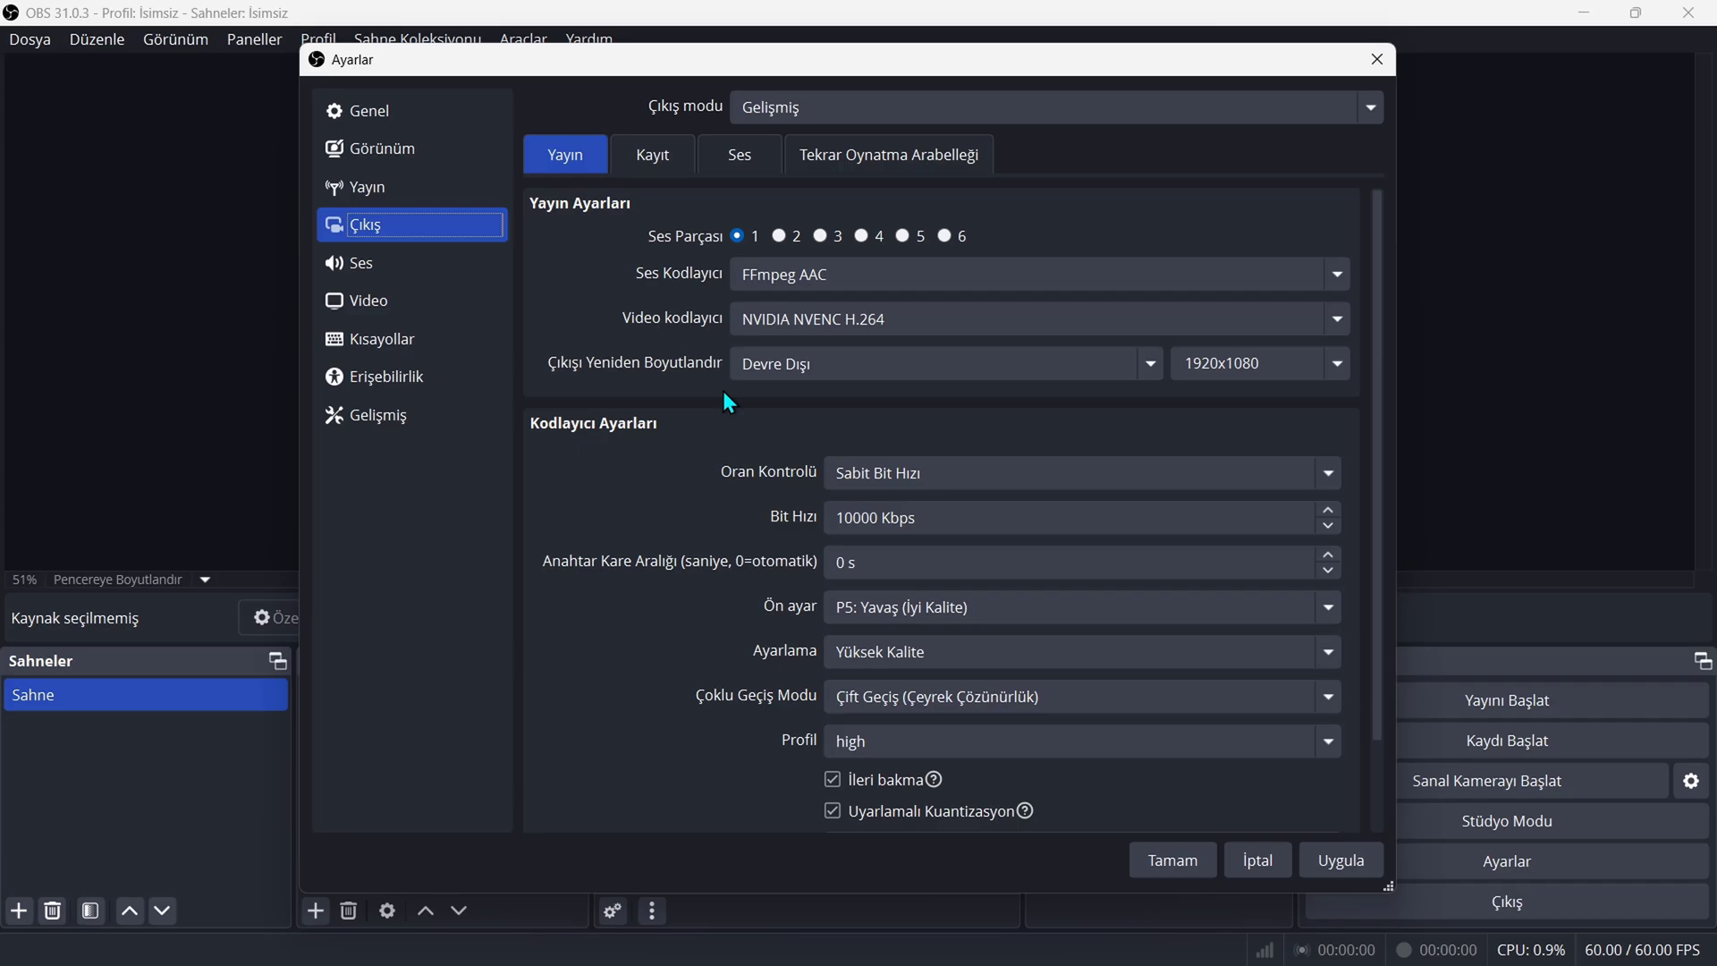
pyautogui.scroll(-2, 724, 394)
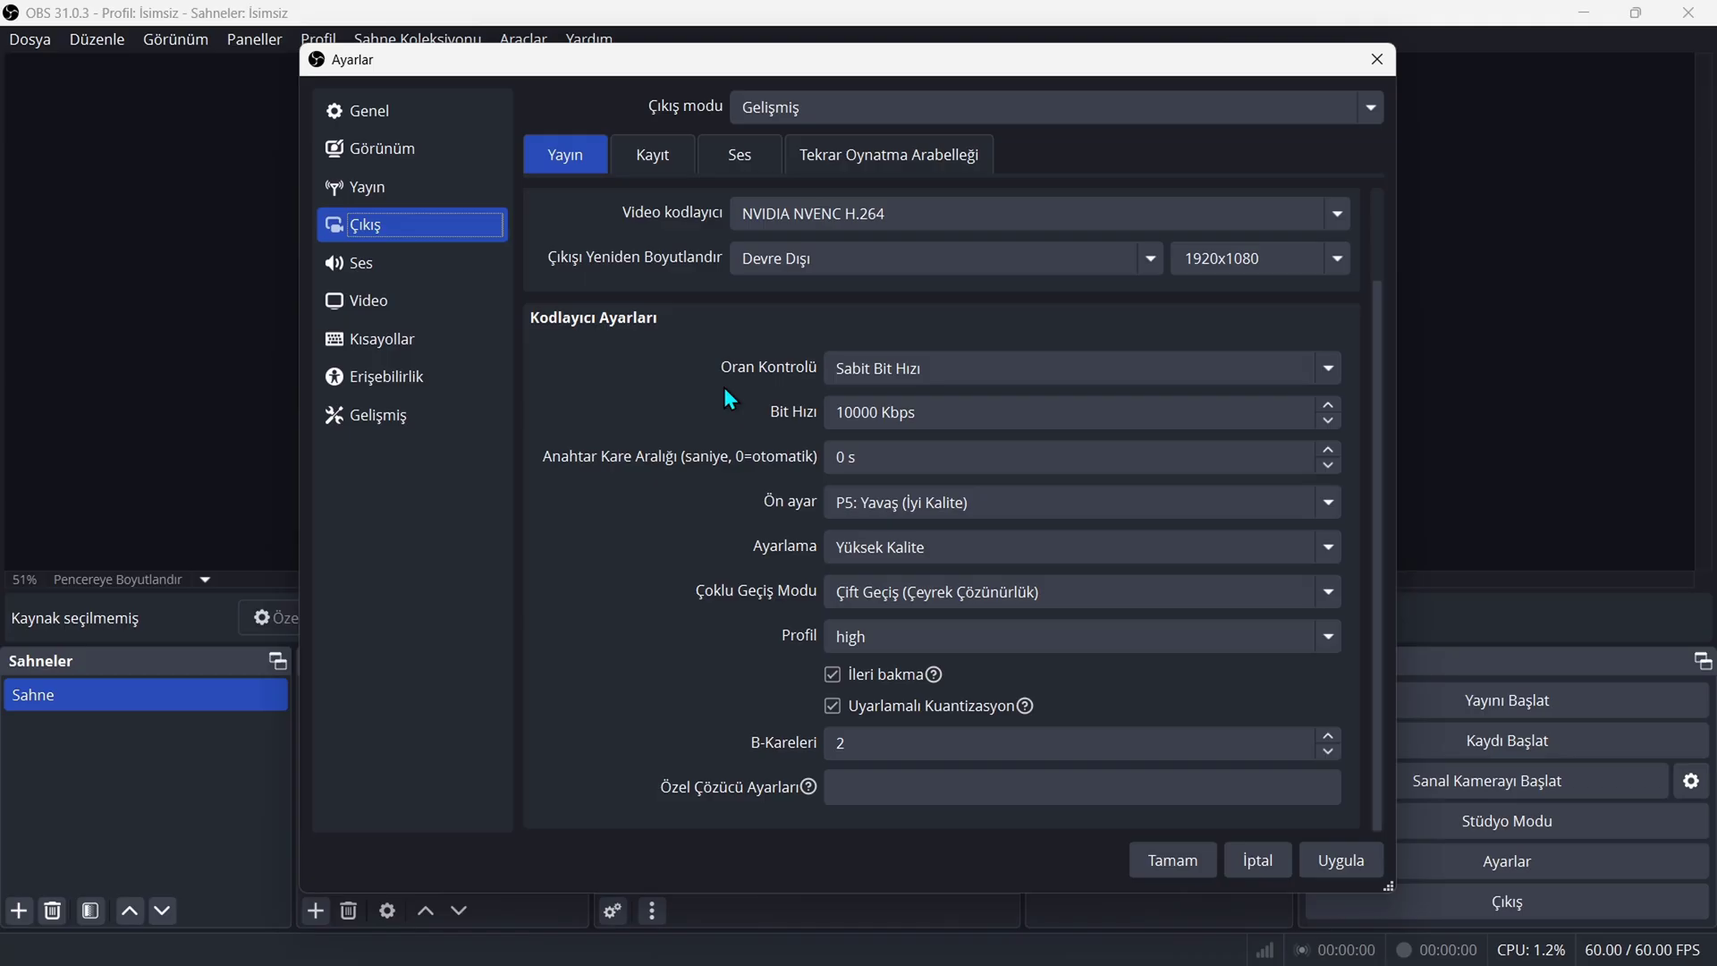
pyautogui.scroll(2, 723, 393)
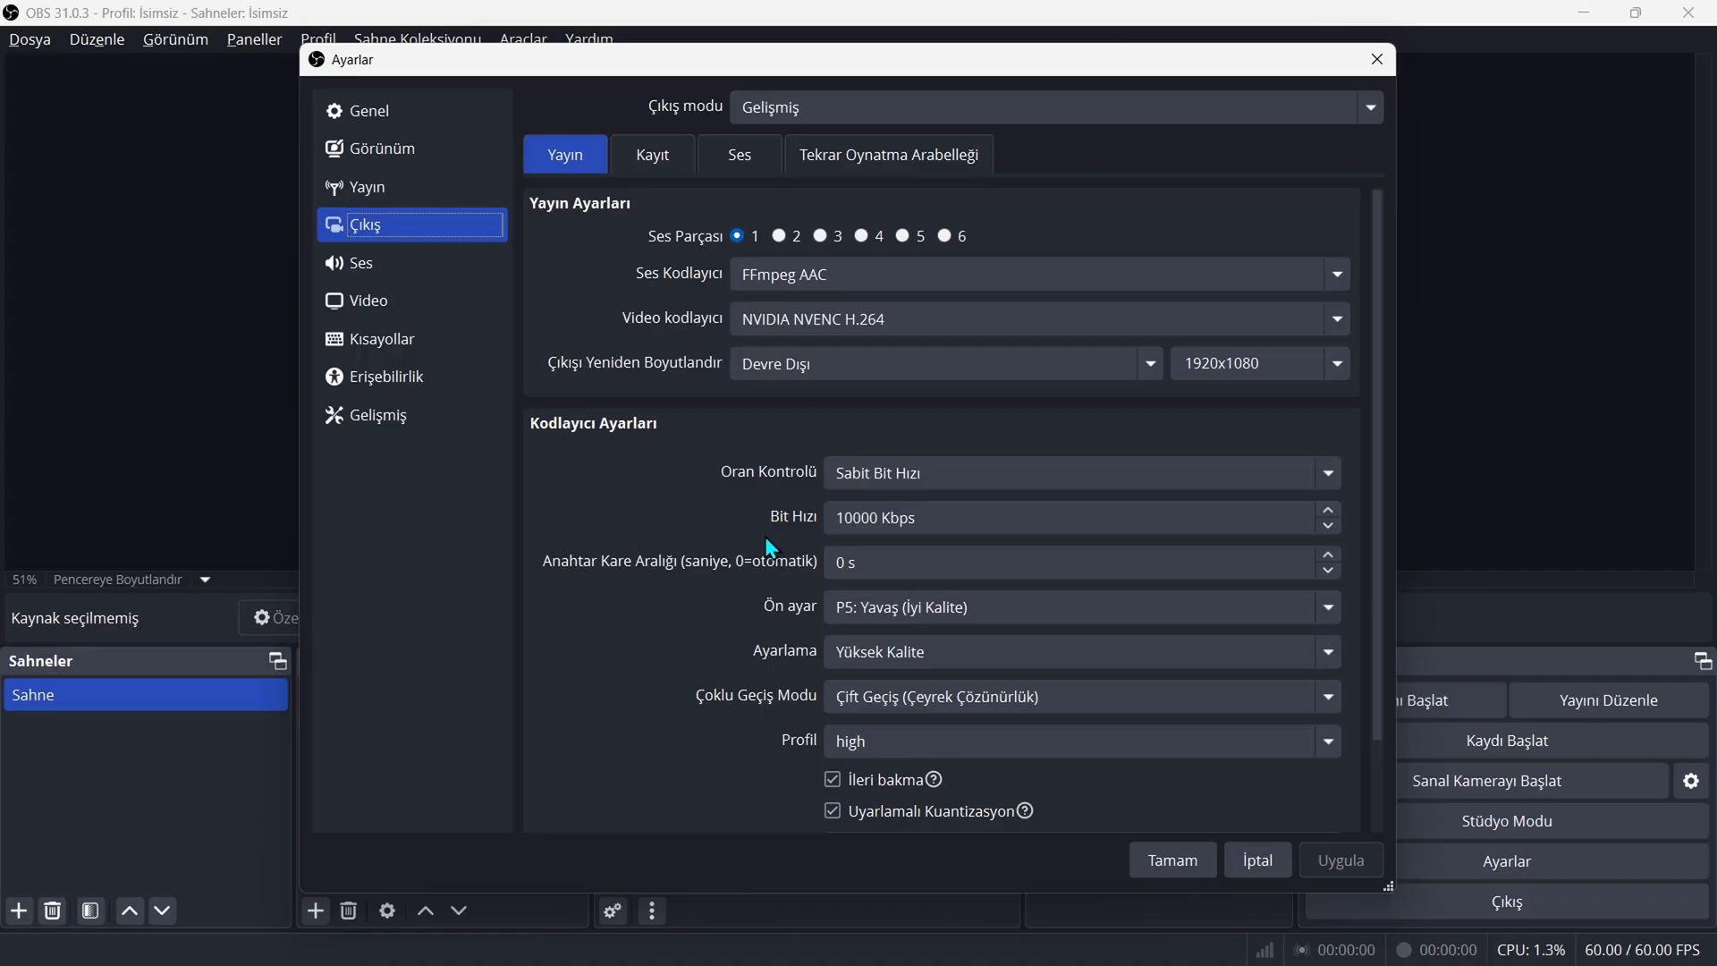
# - Switch to the browser and check the recommended H.264 bitrate for 1080p at 60 fps in YouTube Help's table, then return to OBS
pyautogui.click(1031, 942)
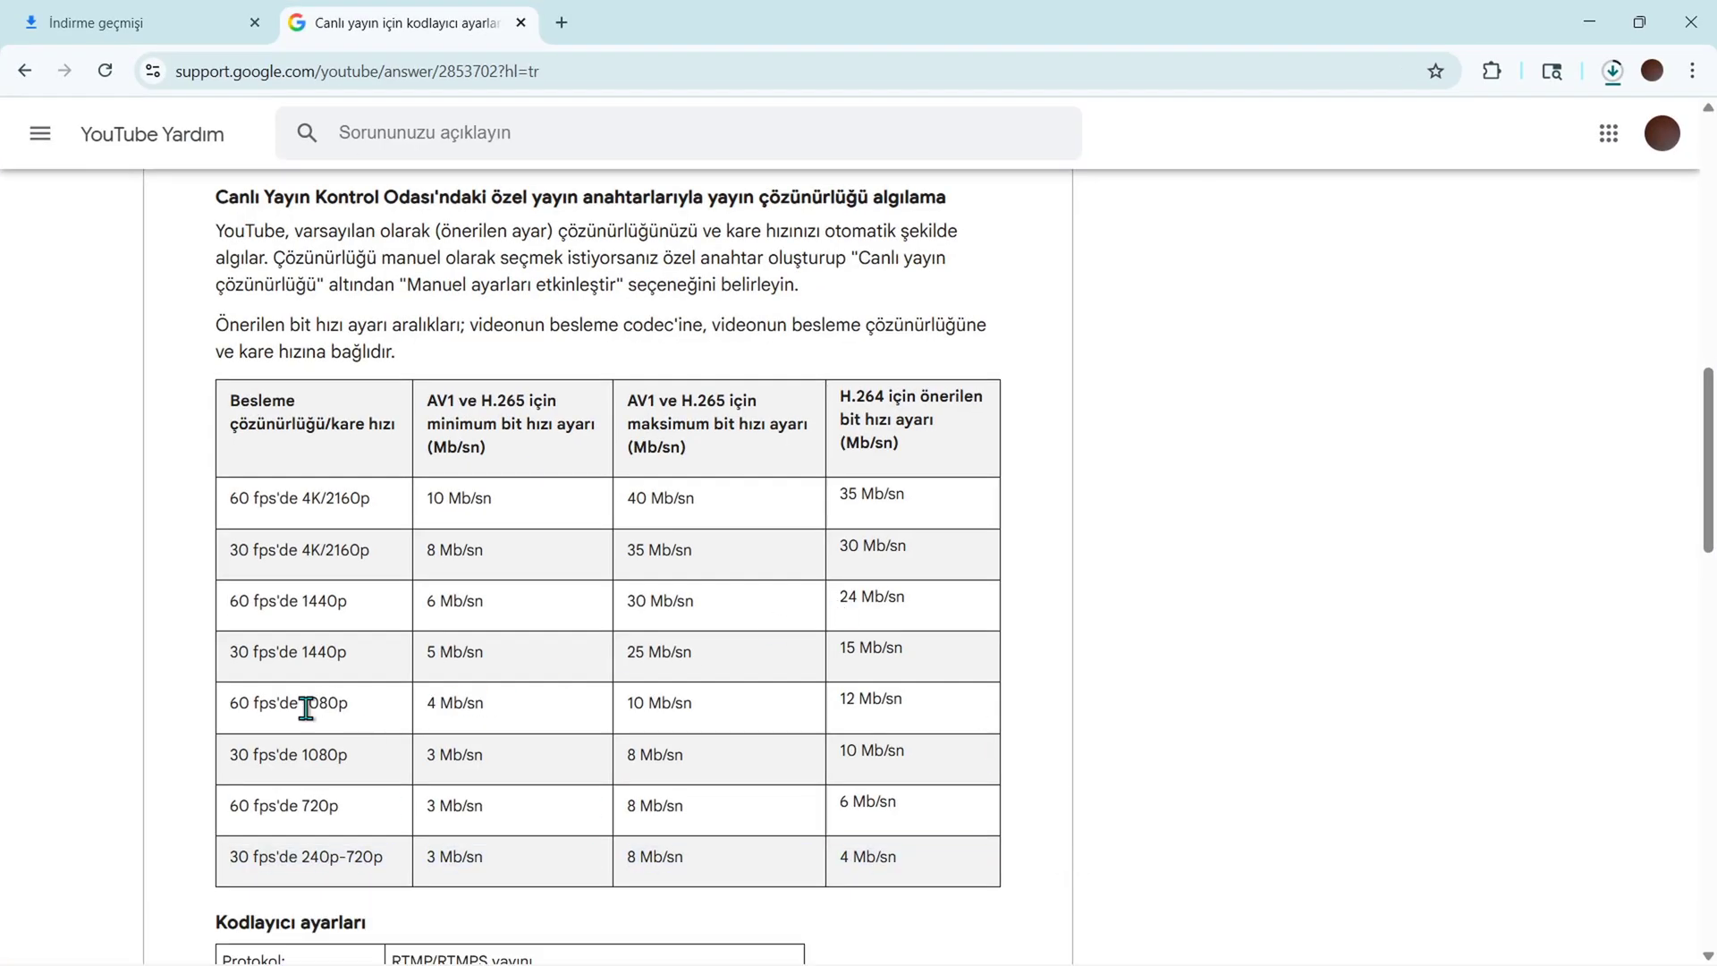
pyautogui.moveTo(224, 722); pyautogui.dragTo(908, 732)
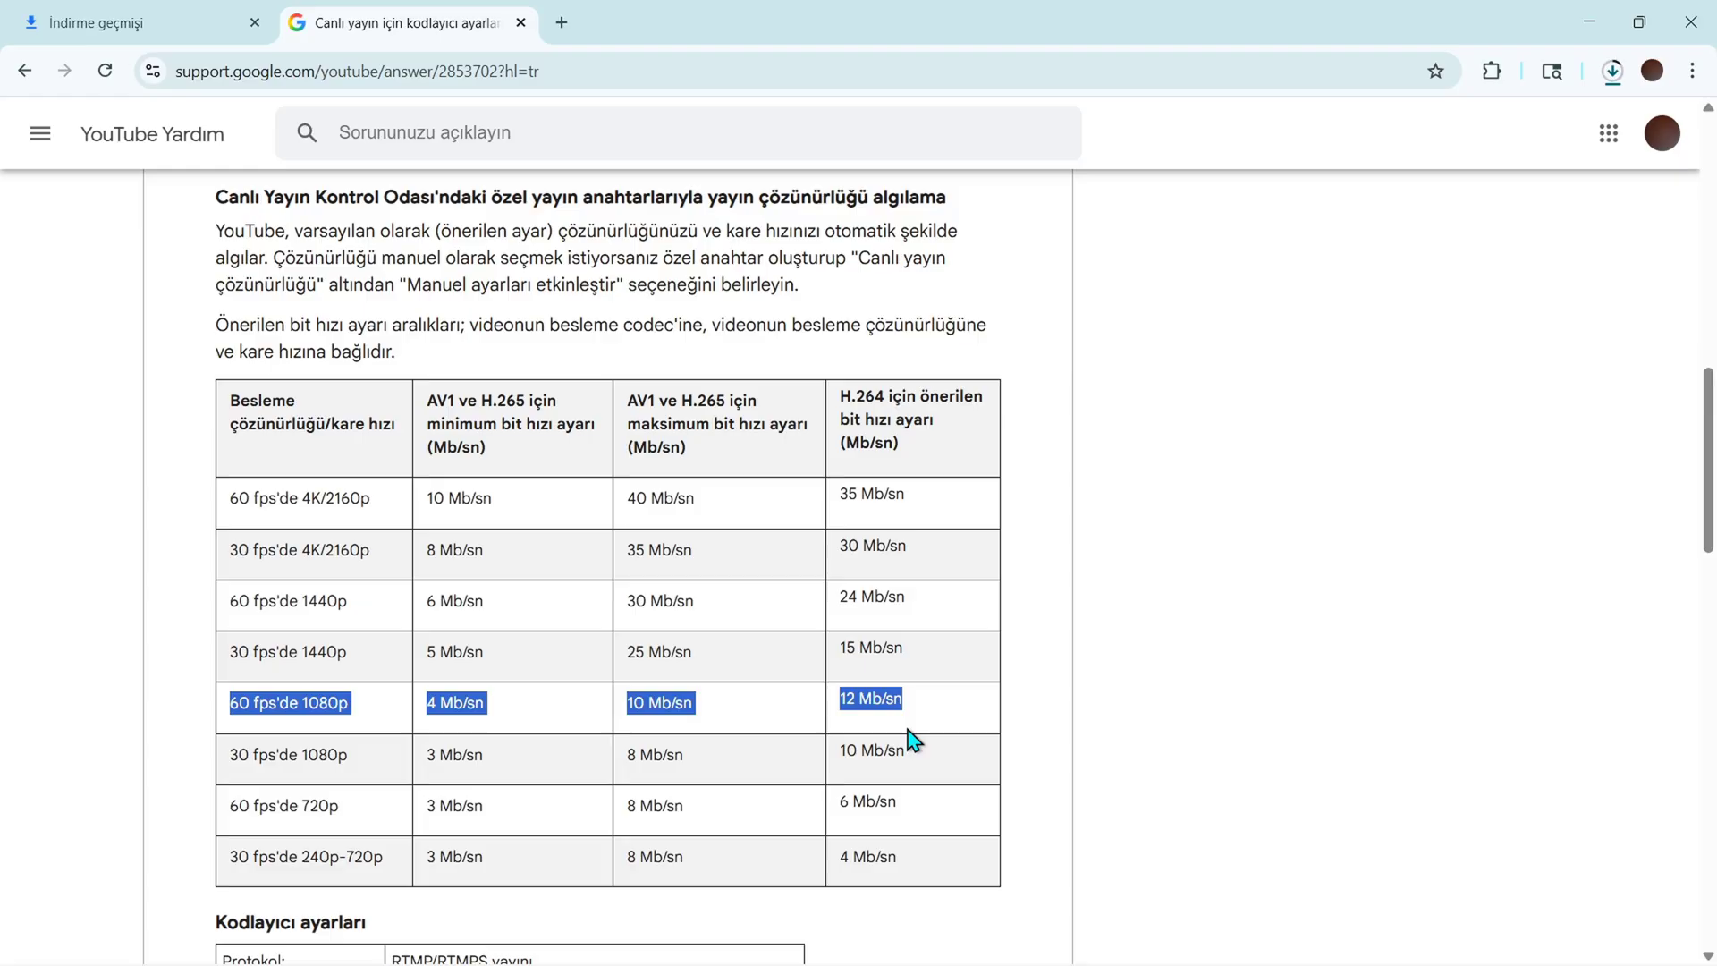
pyautogui.click(957, 723)
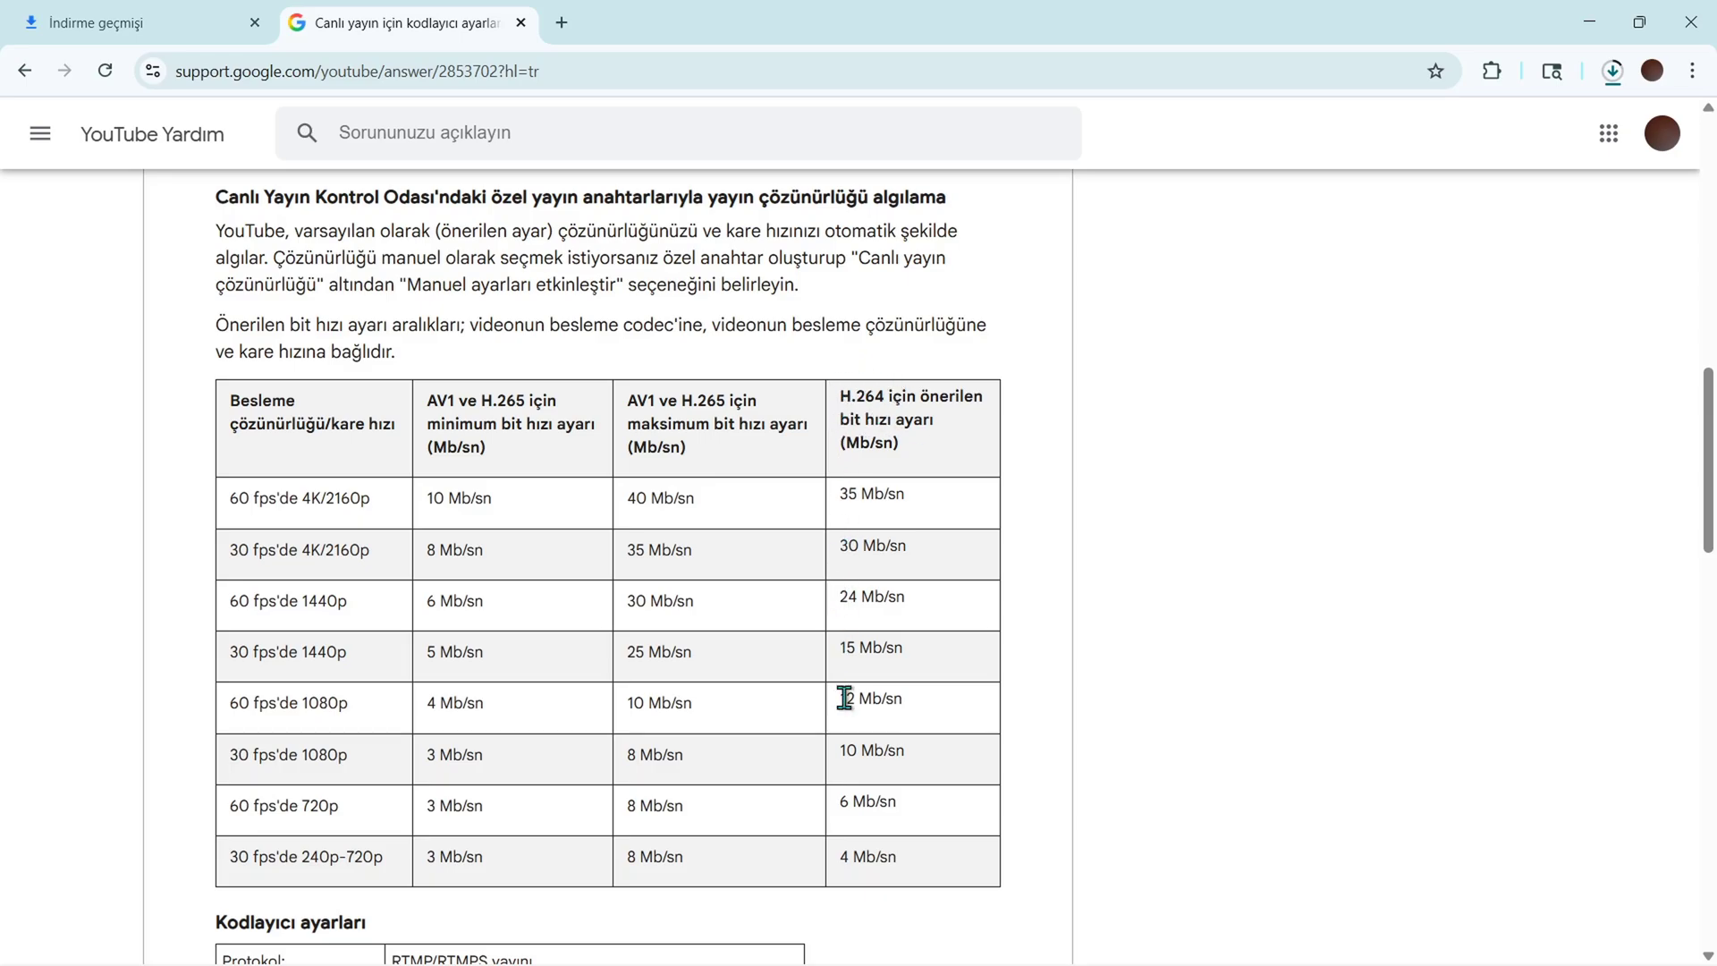
pyautogui.moveTo(842, 698); pyautogui.dragTo(859, 699)
pyautogui.click(924, 721)
pyautogui.click(1589, 21)
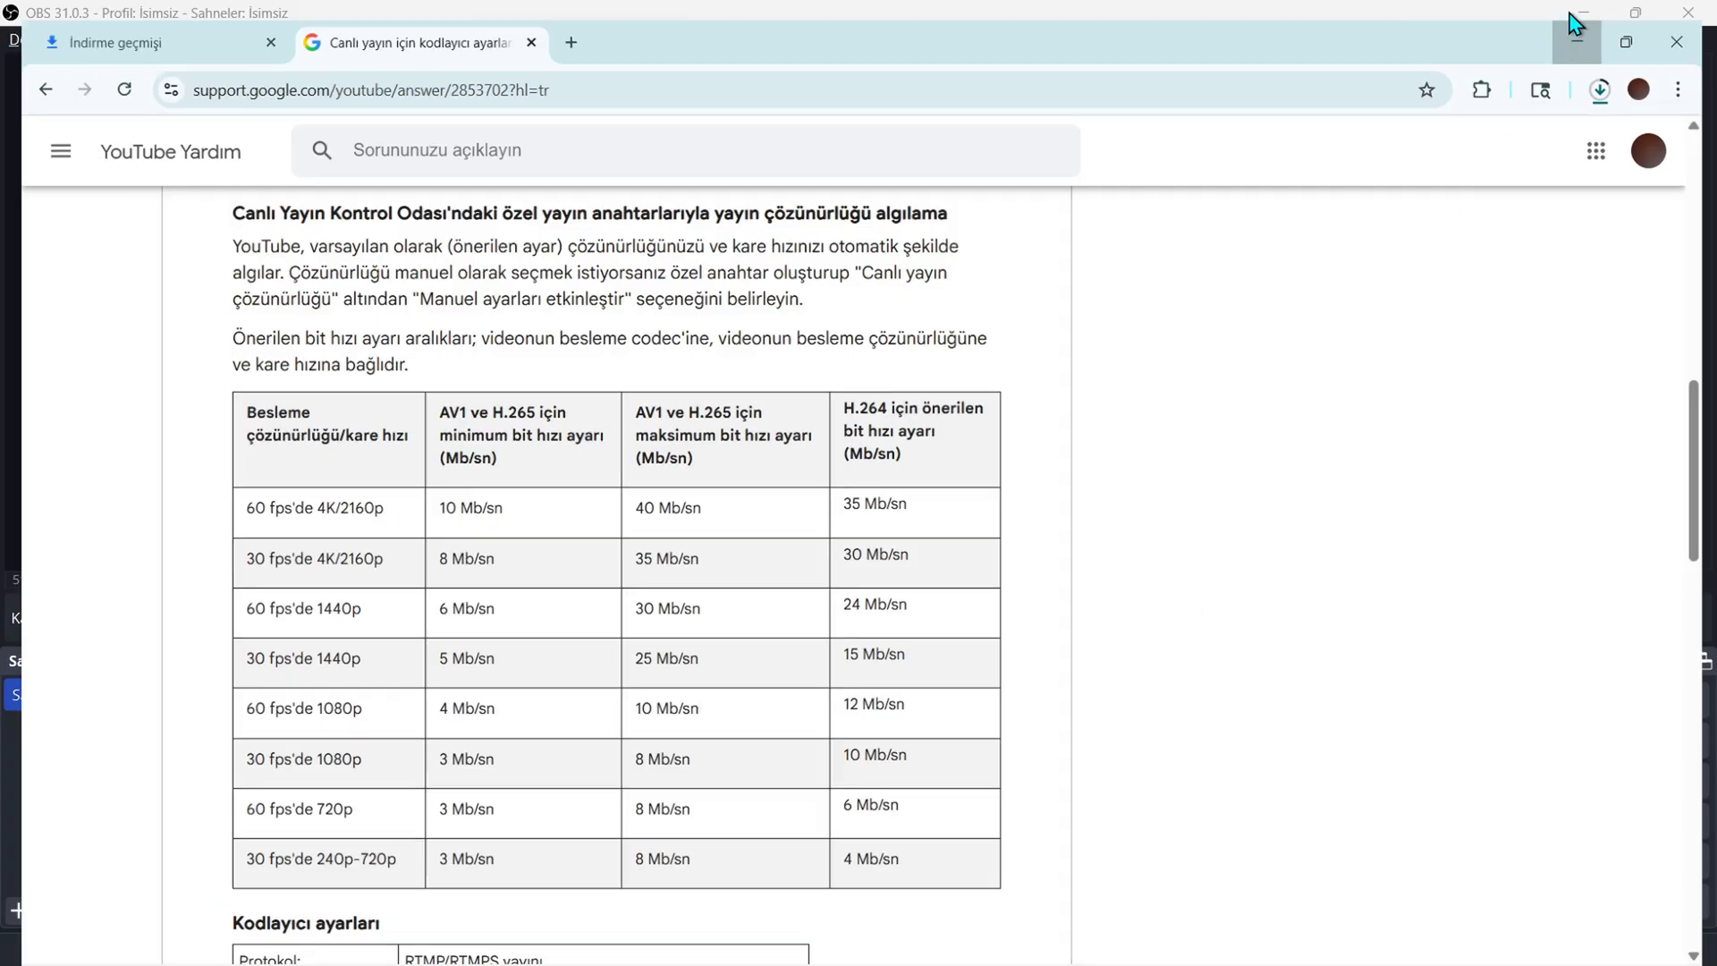
# - Set the streaming bitrate to 12000 Kbps and the keyframe interval to 2 s
pyautogui.click(884, 521)
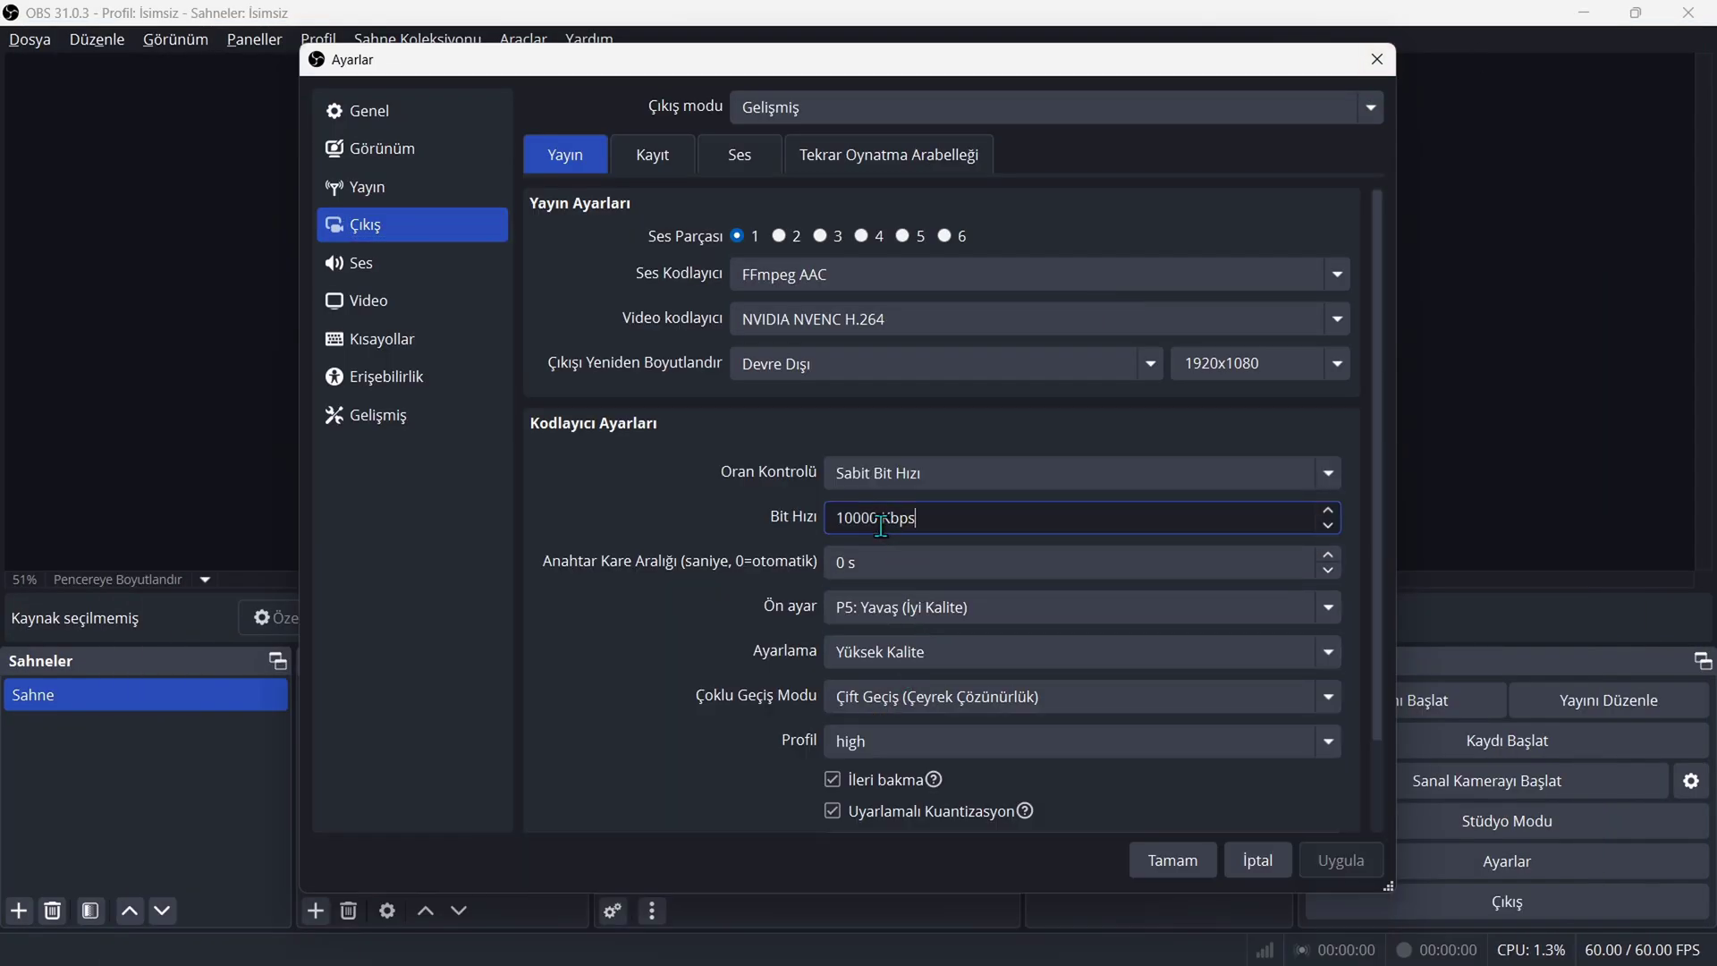
pyautogui.doubleClick(883, 522)
pyautogui.write('1200')
pyautogui.click(717, 520)
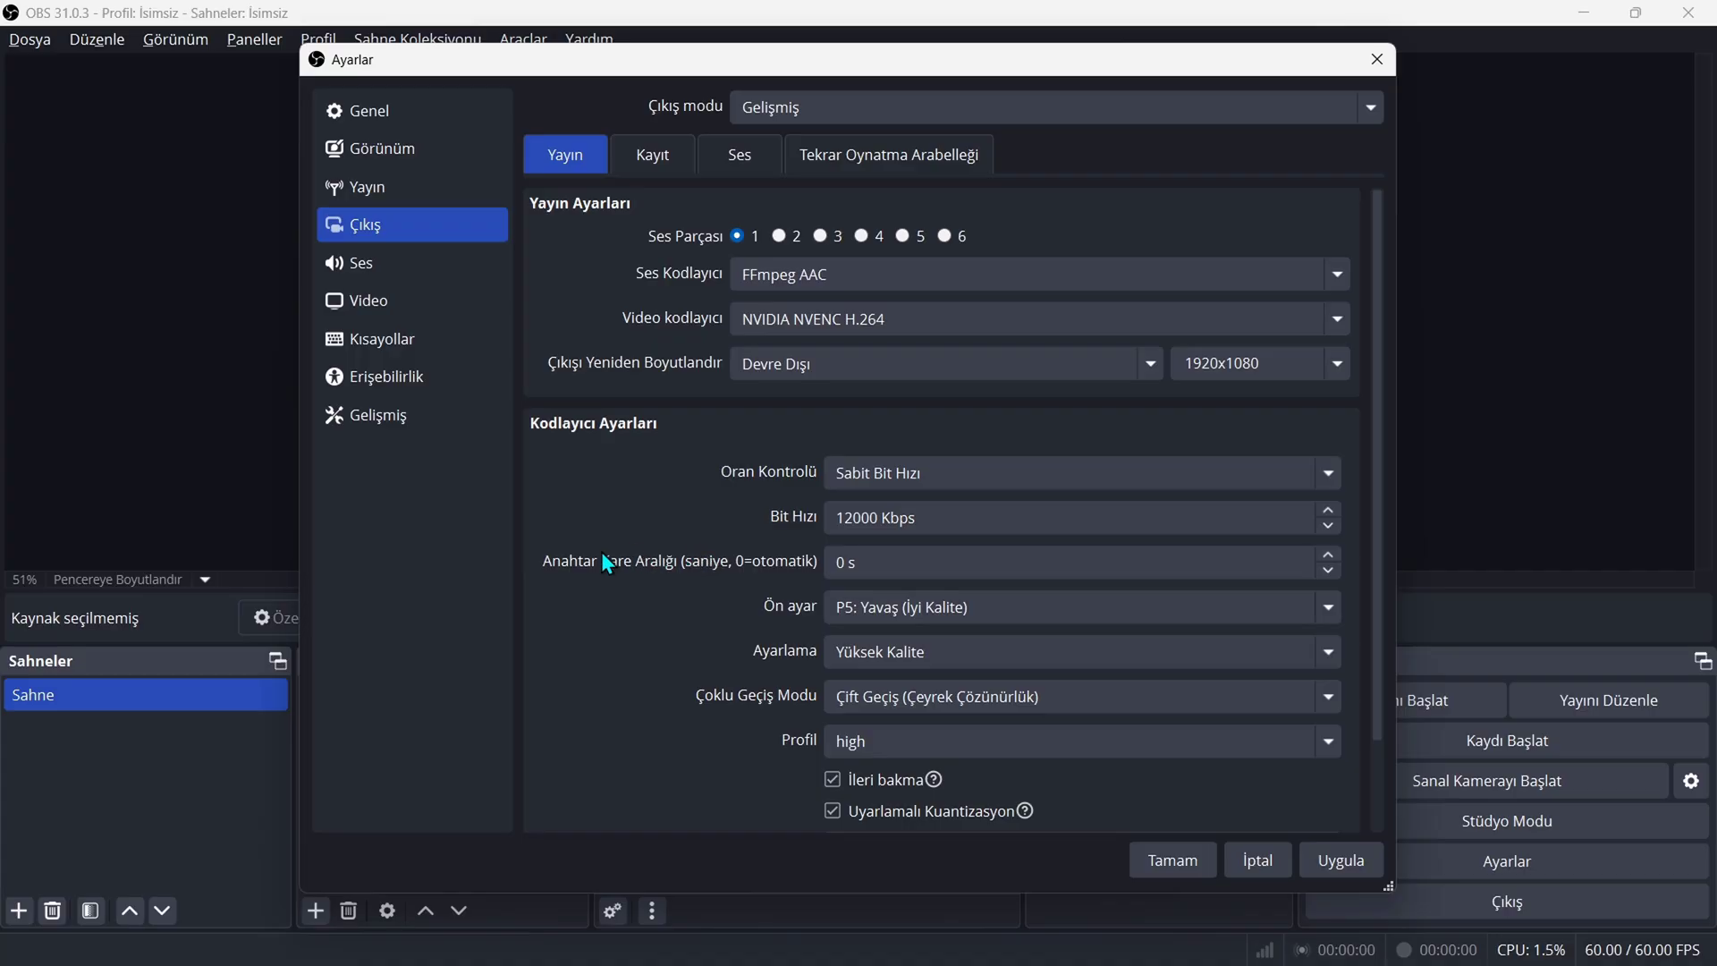
pyautogui.click(850, 562)
pyautogui.doubleClick(840, 562)
pyautogui.write('2')
# - Set the encoder preset to P6: Daha Yavaş (Daha Yüksek Kalite) and keep the tuning at Yüksek Kalite
pyautogui.click(897, 612)
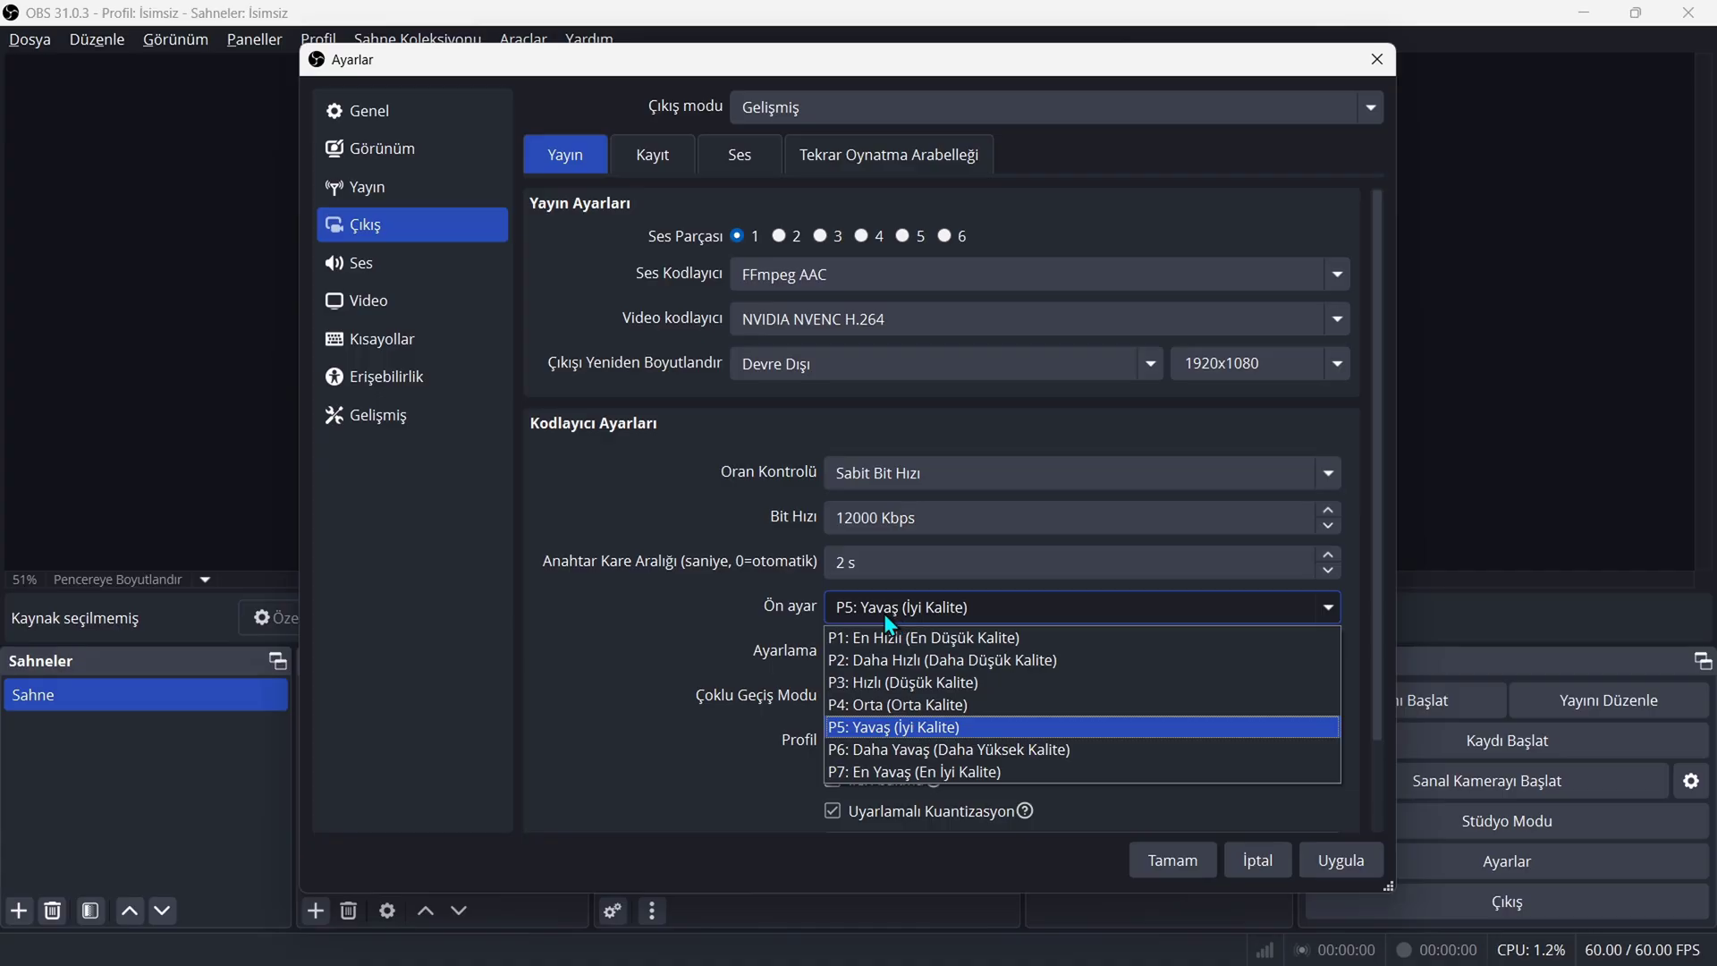
pyautogui.click(882, 761)
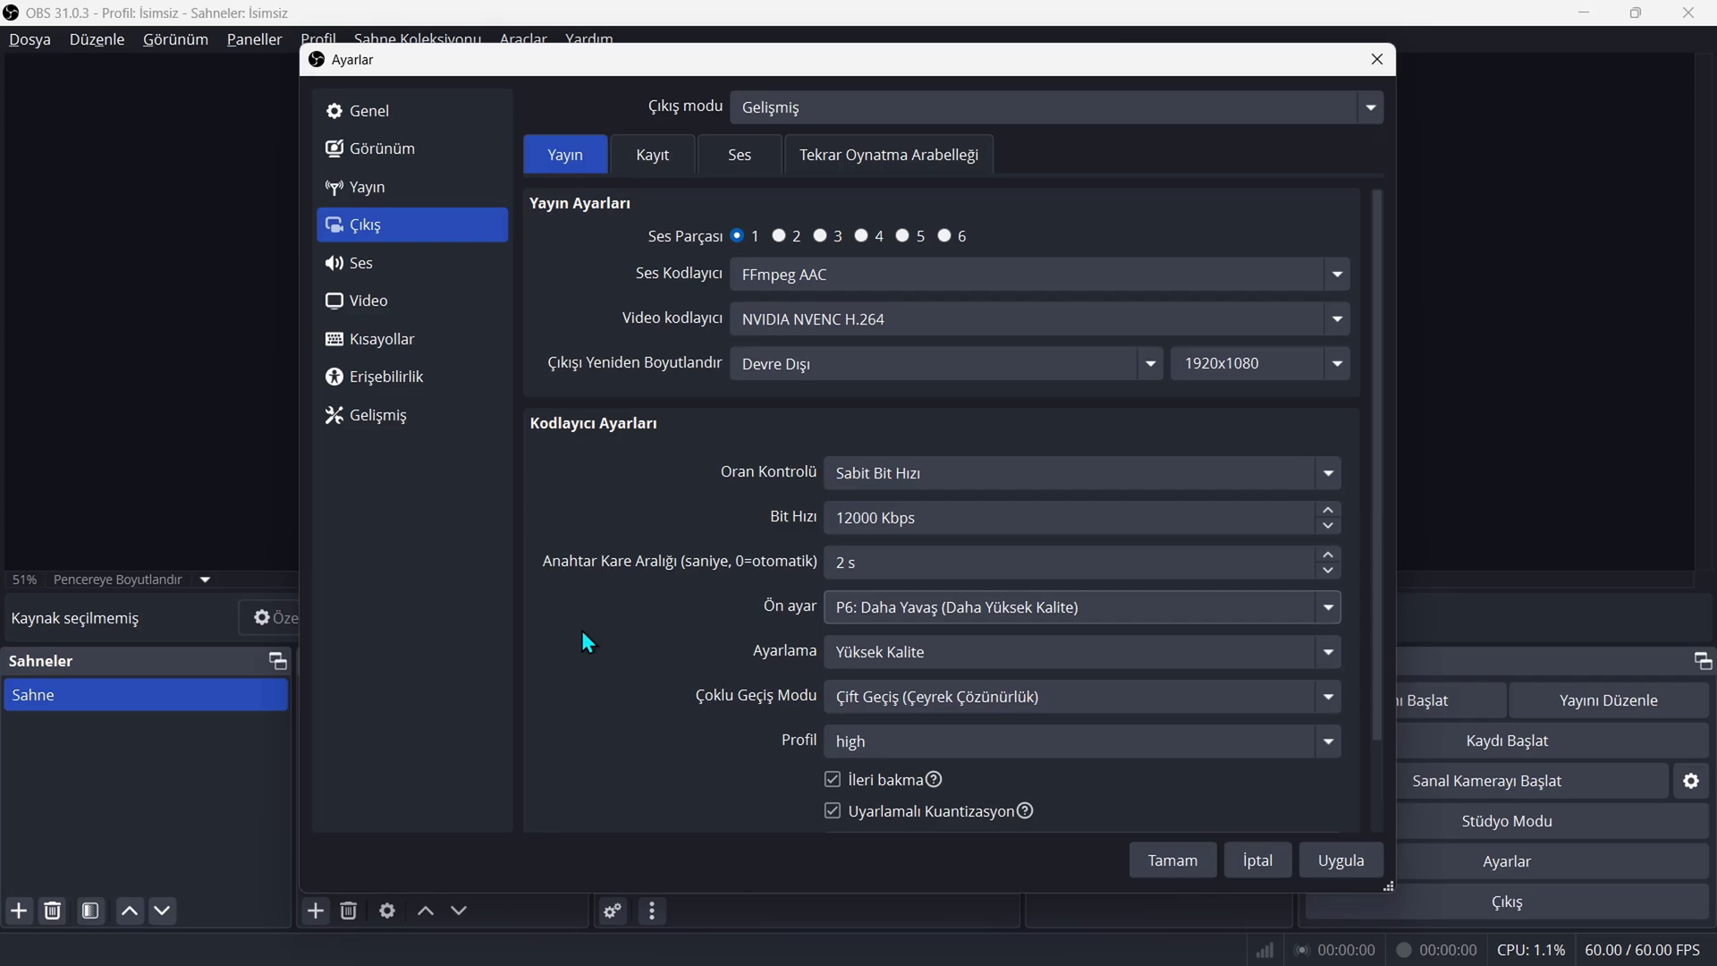
pyautogui.click(861, 654)
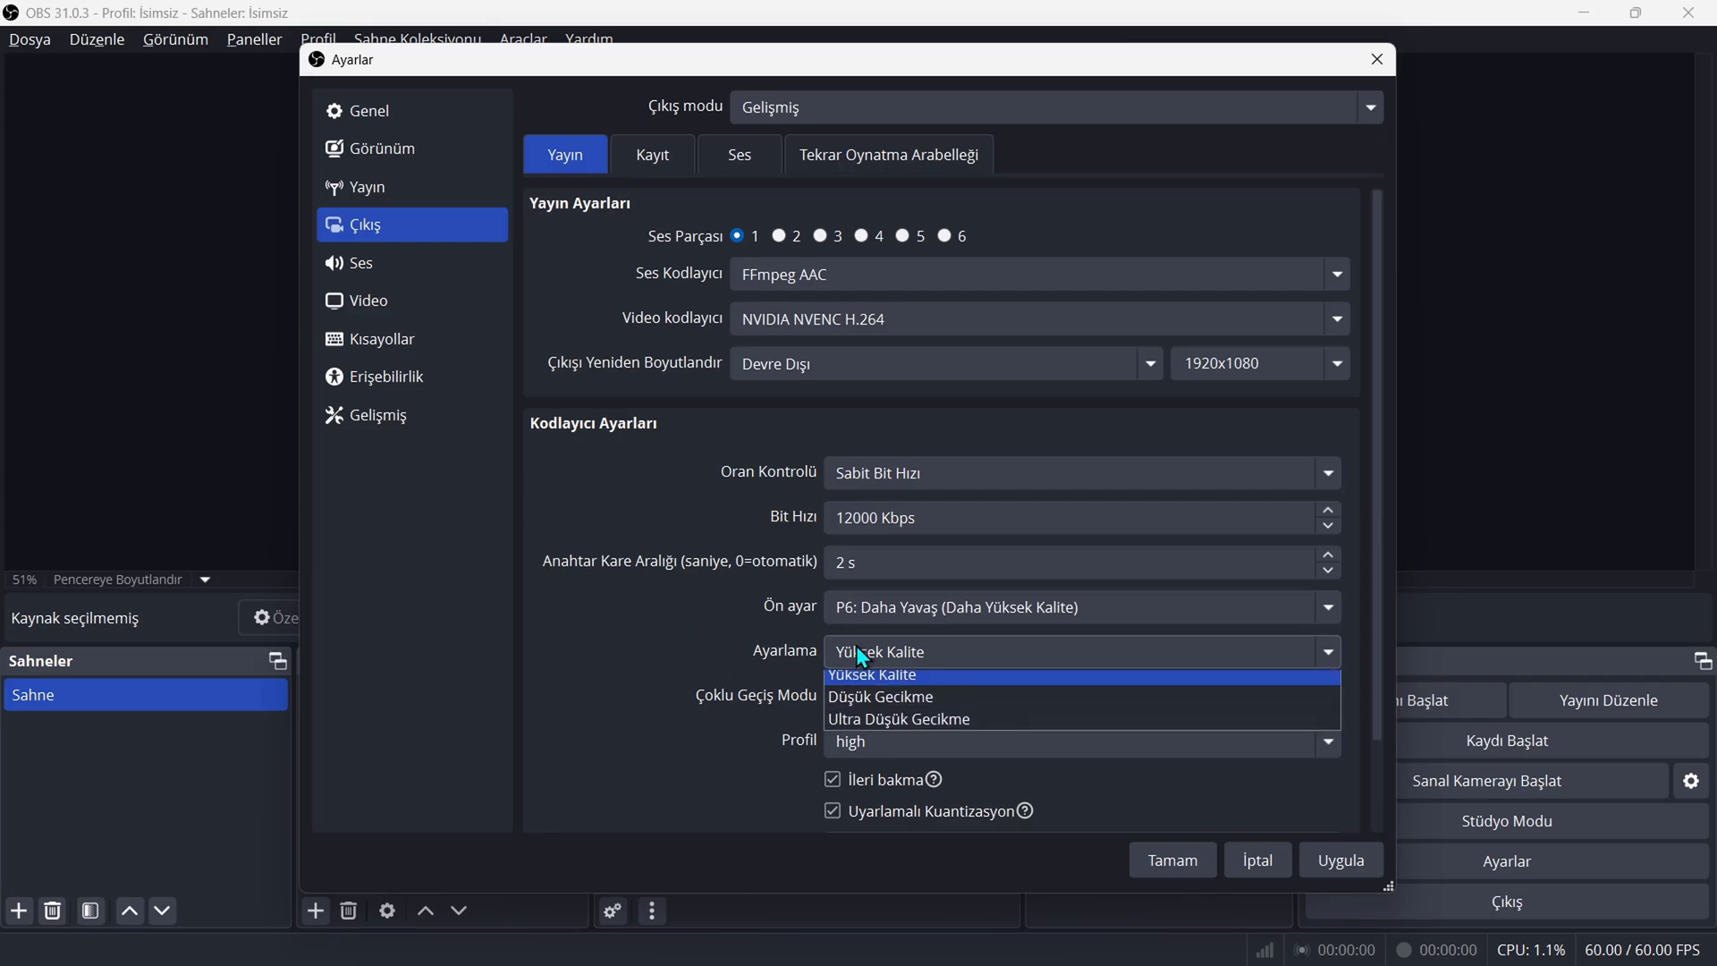
pyautogui.click(860, 674)
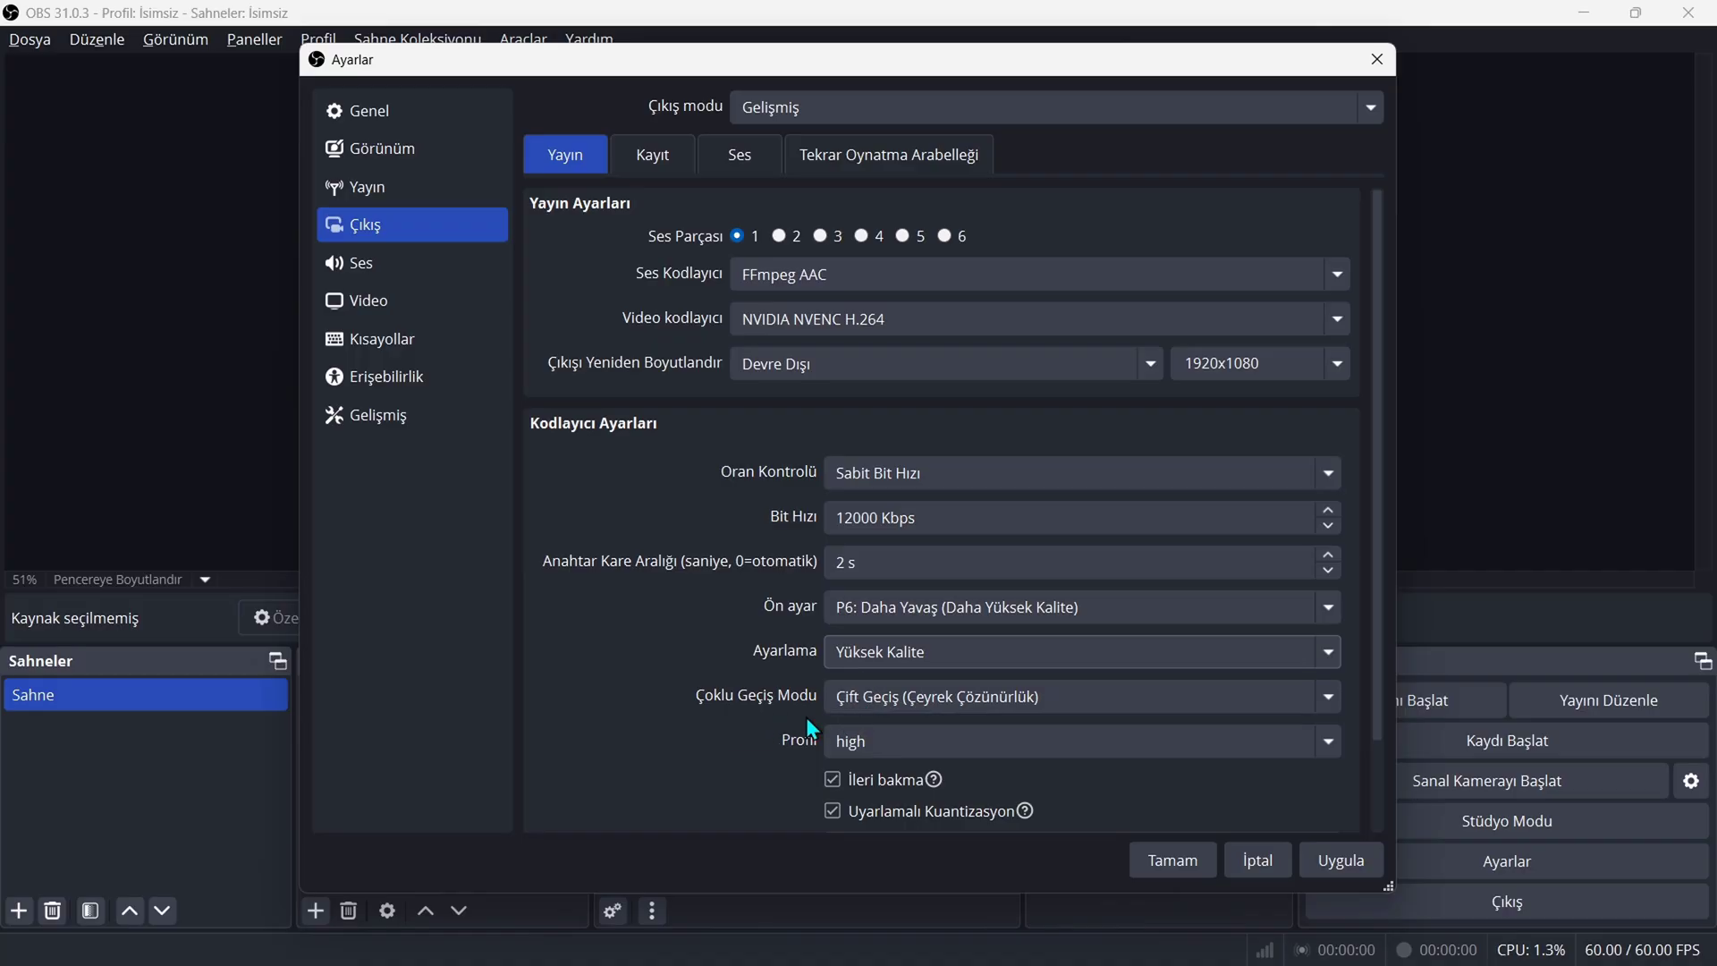
# - Set the multipass mode to Çift Geçiş (Tam Çözünürlük) and disable the look-ahead option (İleri bakma)
pyautogui.click(866, 704)
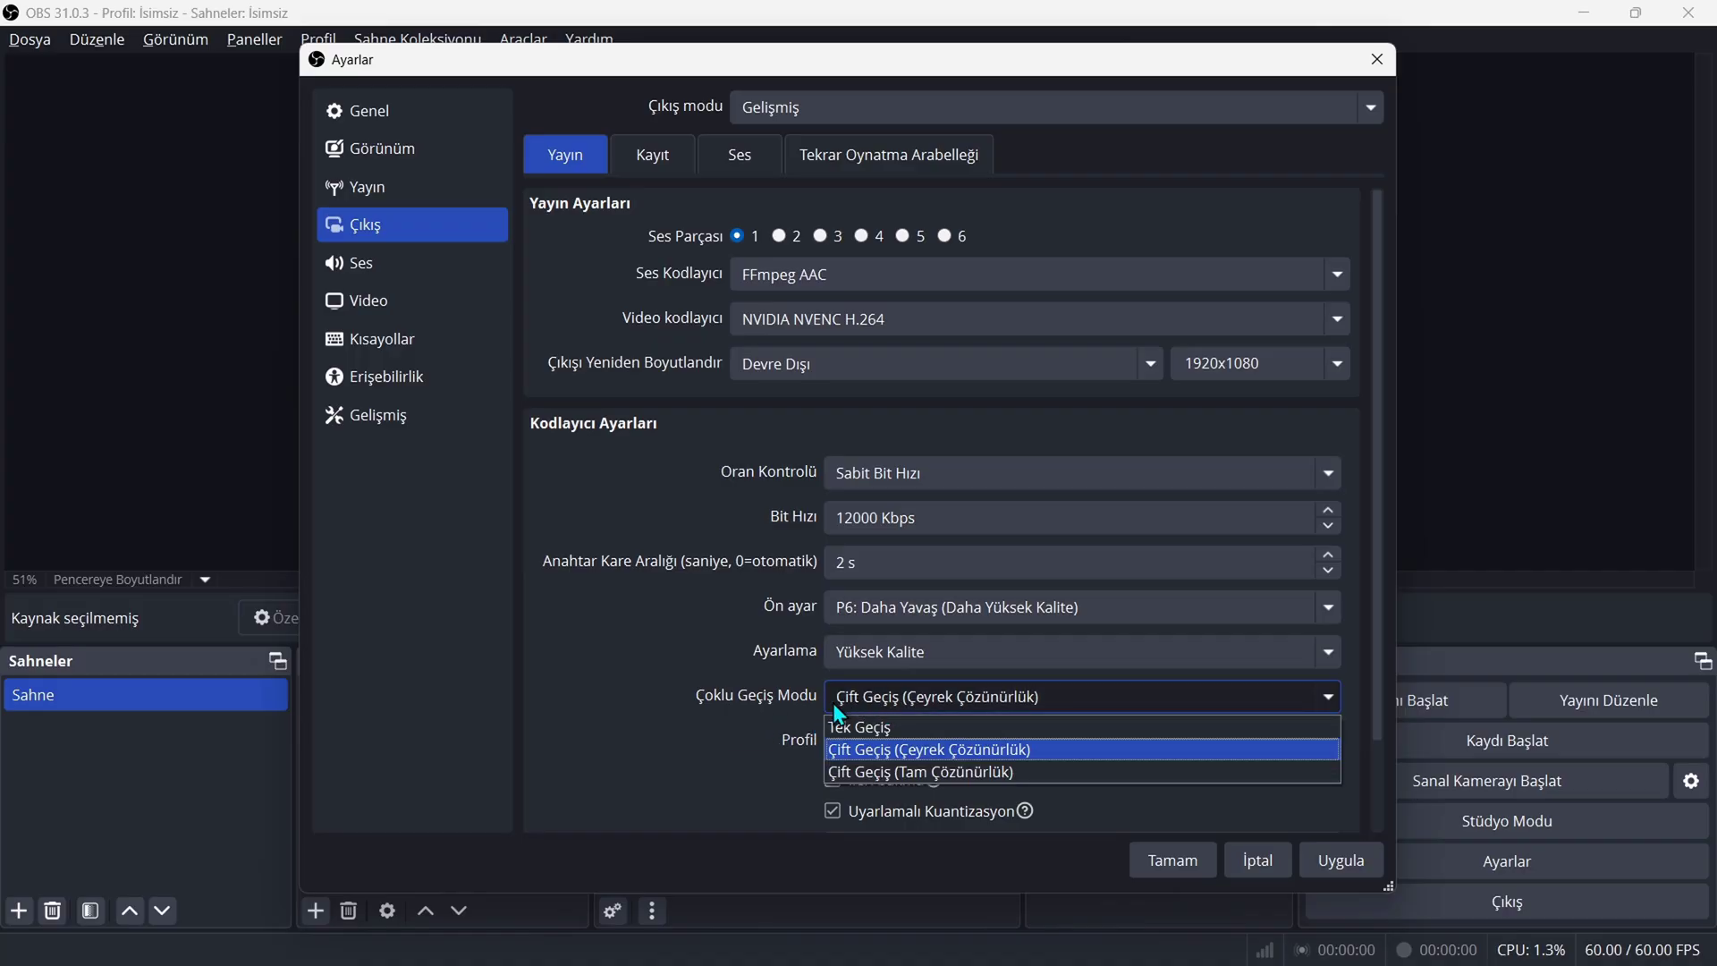
pyautogui.click(941, 773)
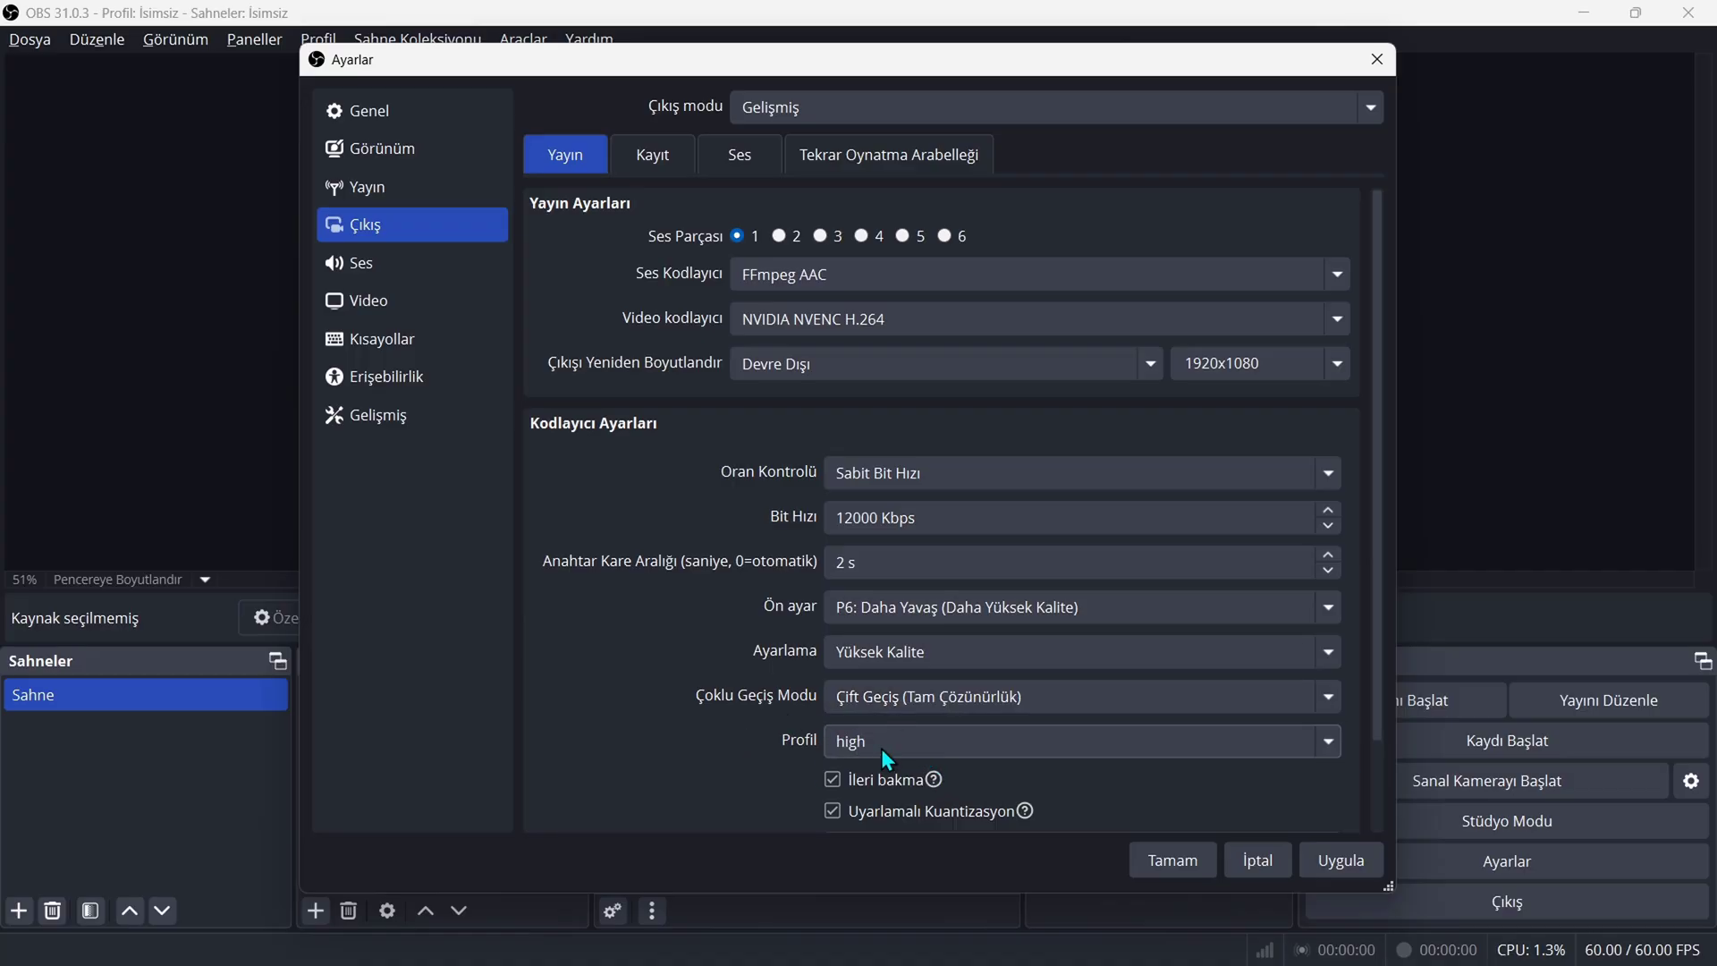
pyautogui.scroll(-2, 1324, 684)
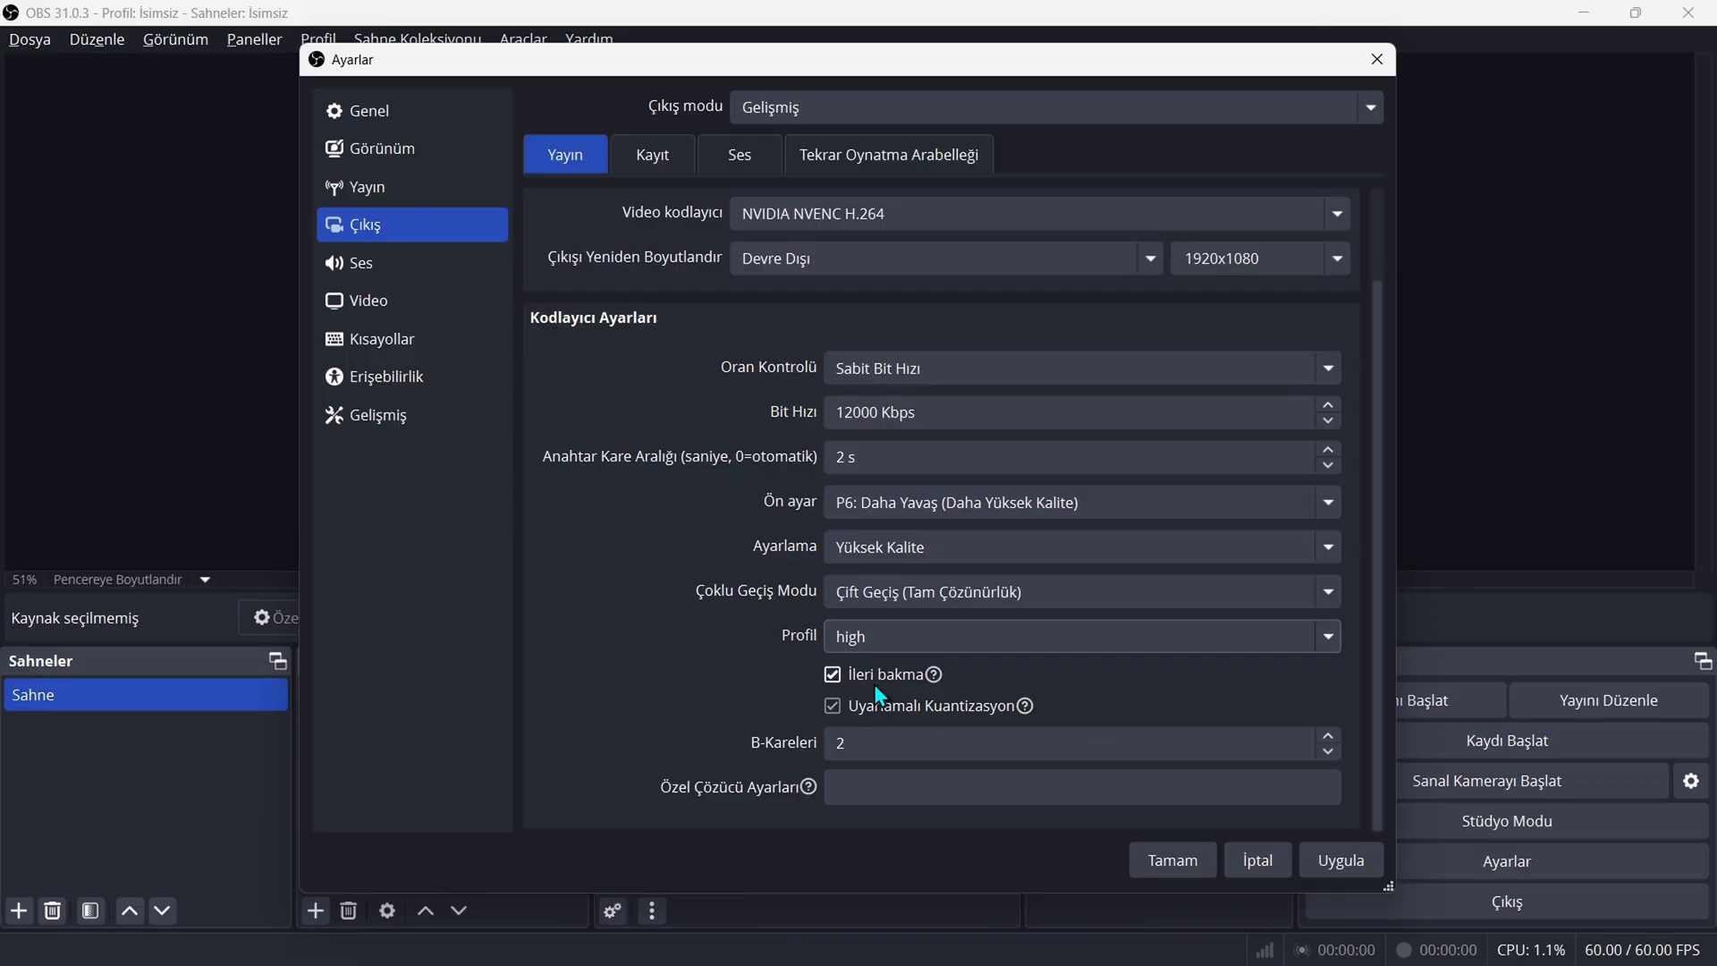
pyautogui.click(833, 678)
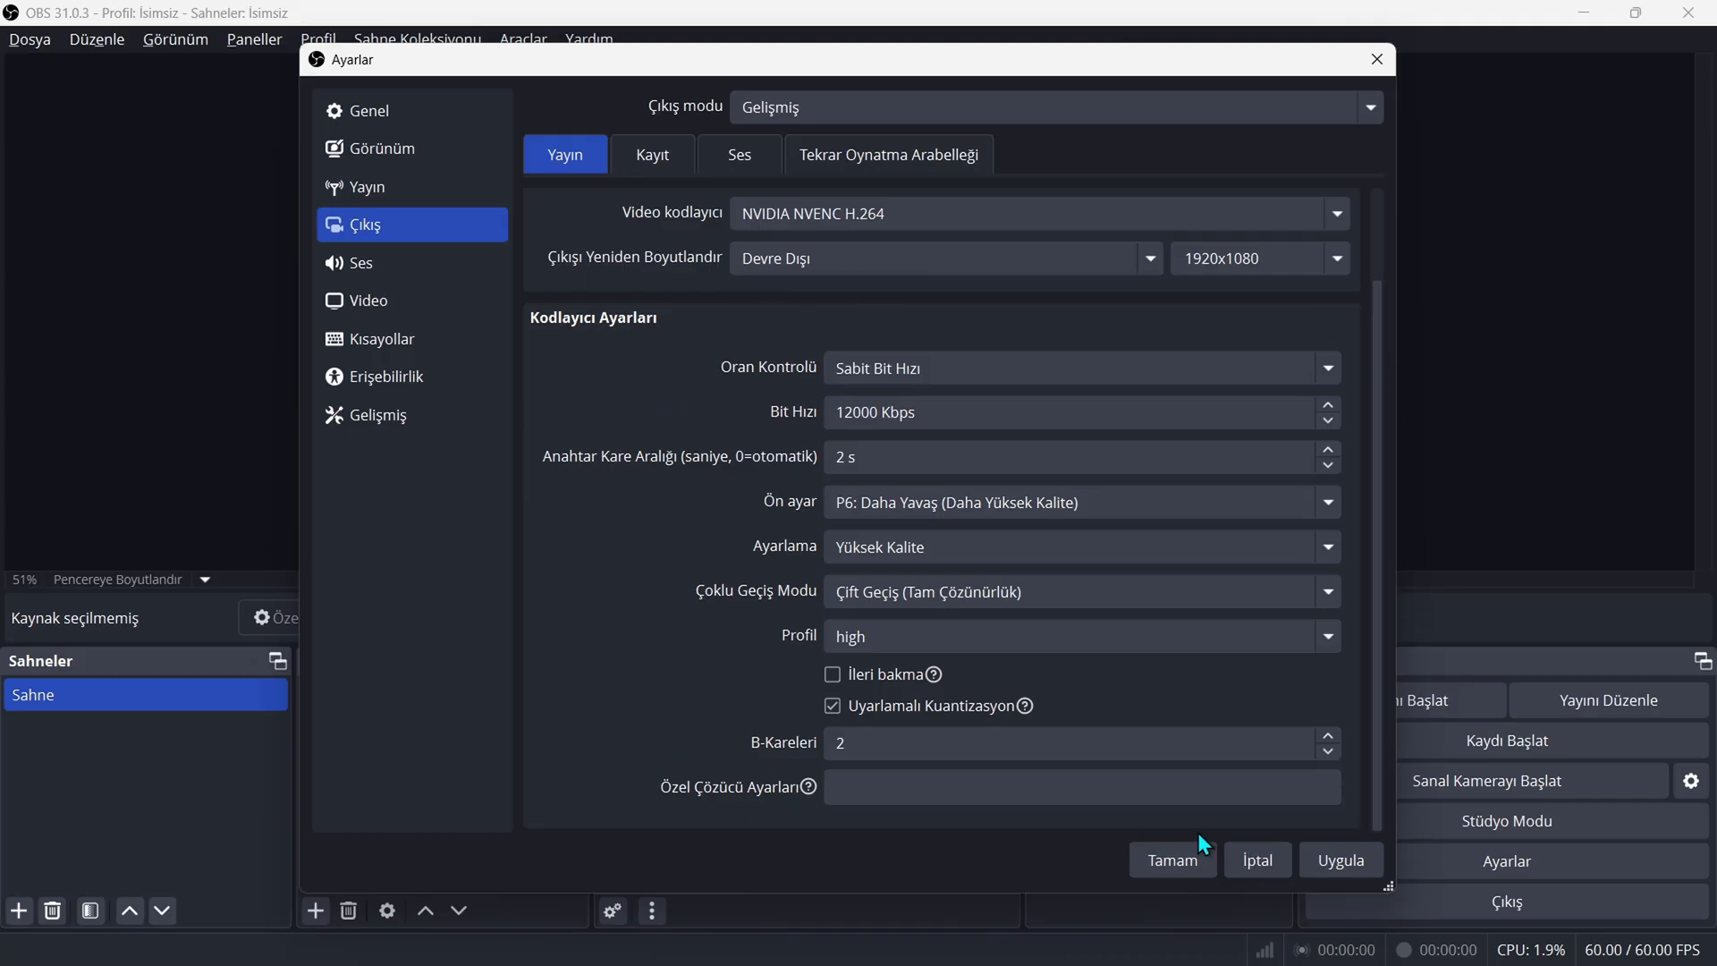
# - In the audio settings, choose Boya M1 (Realtek(R) Audio) as the main microphone/auxiliary device
pyautogui.click(385, 267)
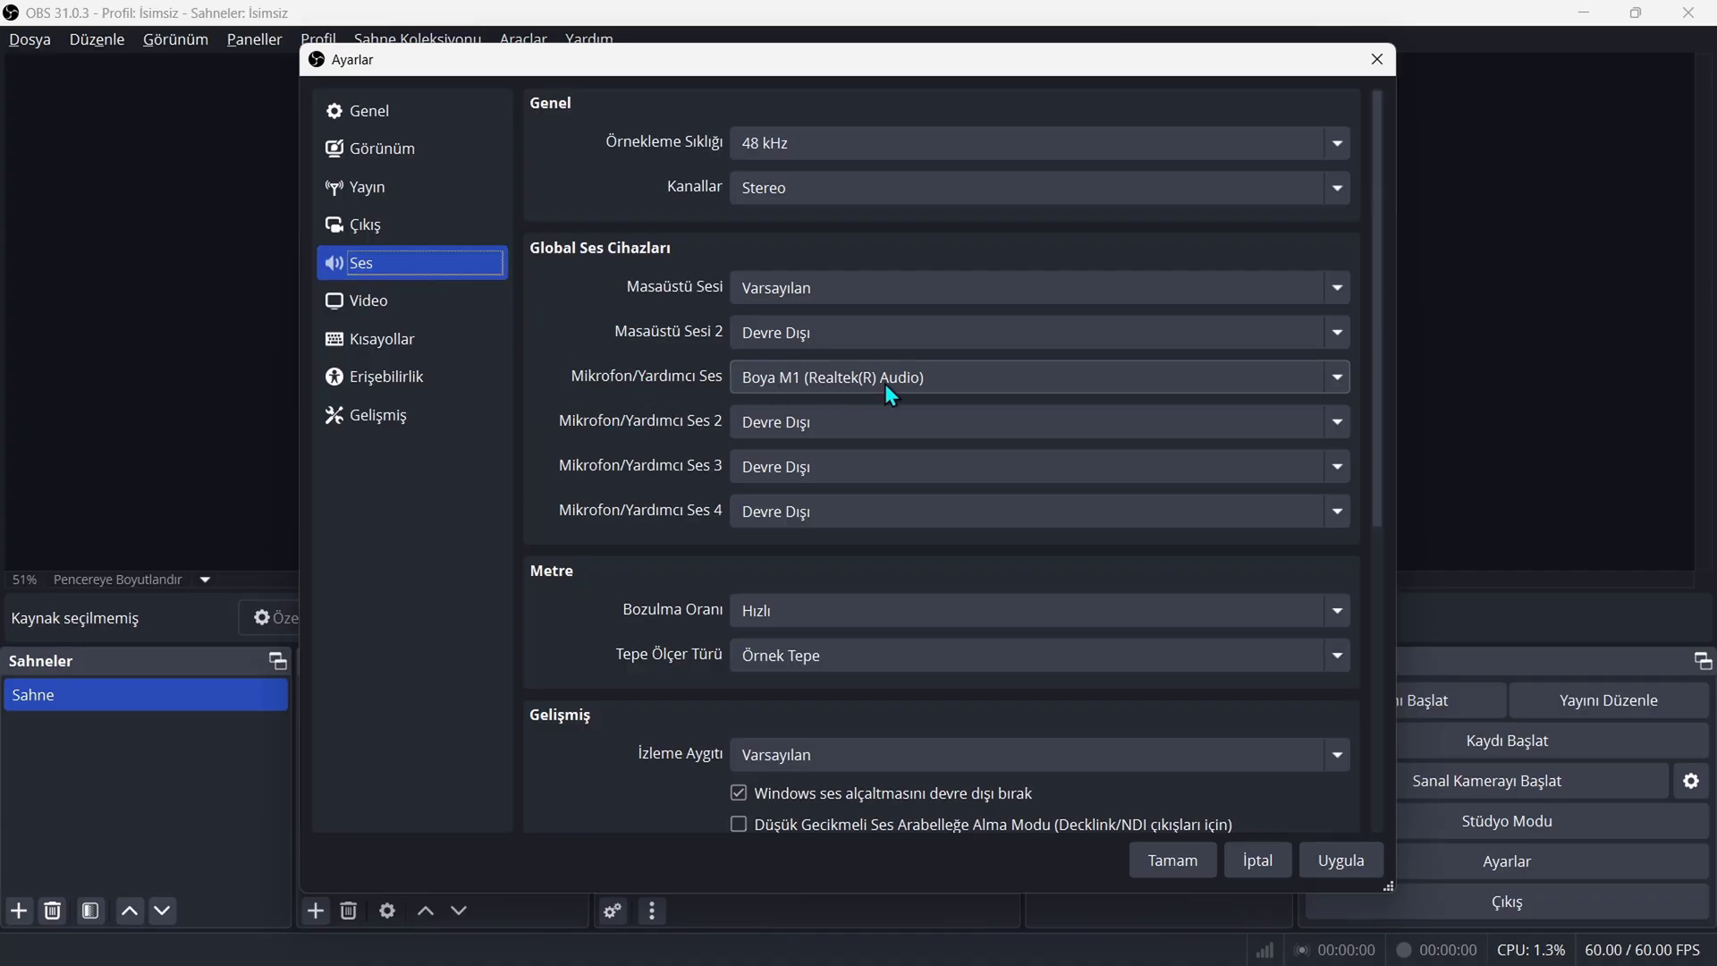
pyautogui.click(942, 383)
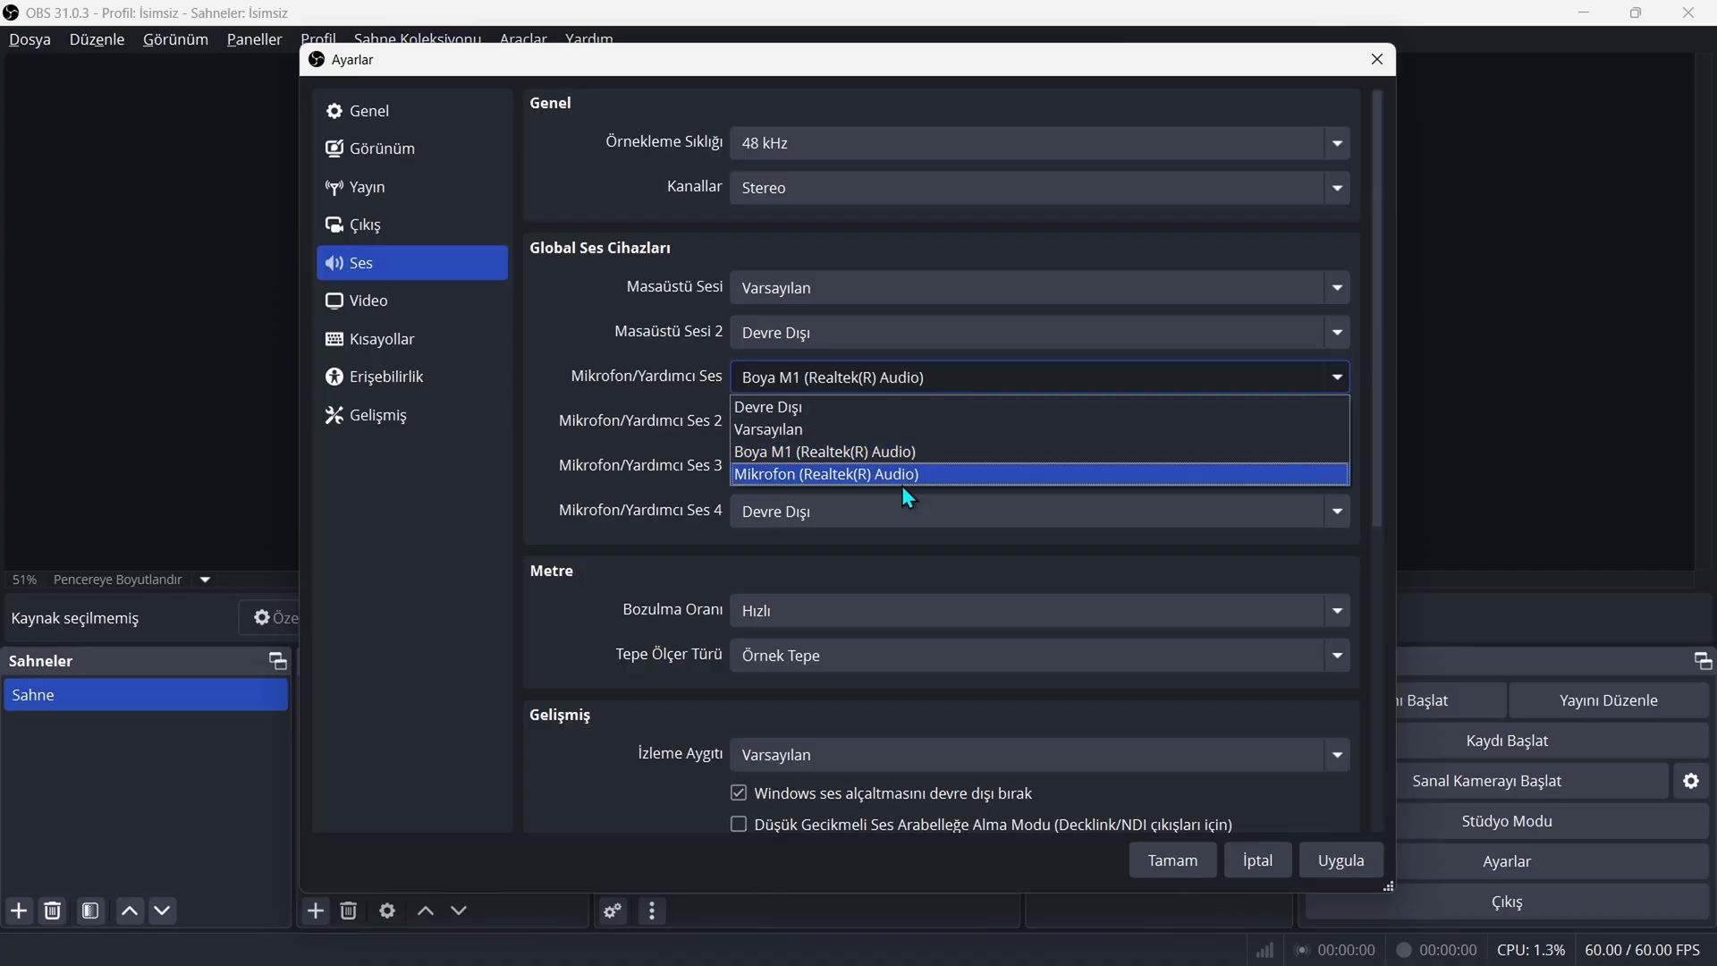
pyautogui.click(903, 456)
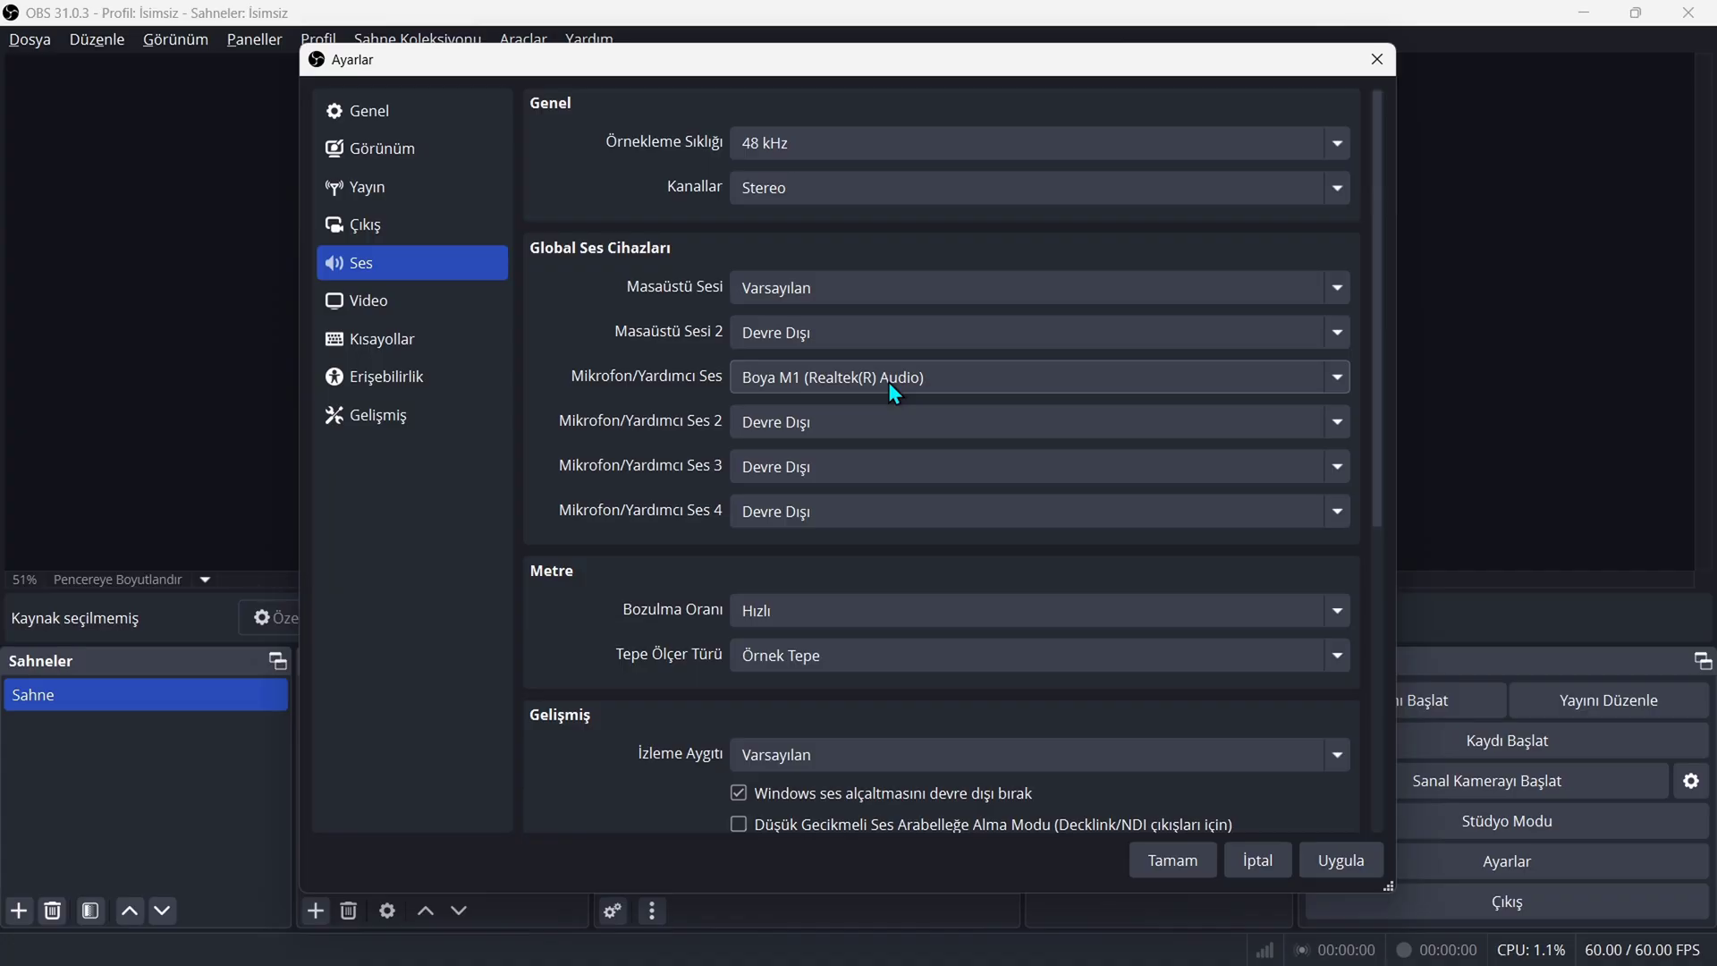
# - Review the base resolution, output resolution and frame rate in the video settings
pyautogui.click(437, 302)
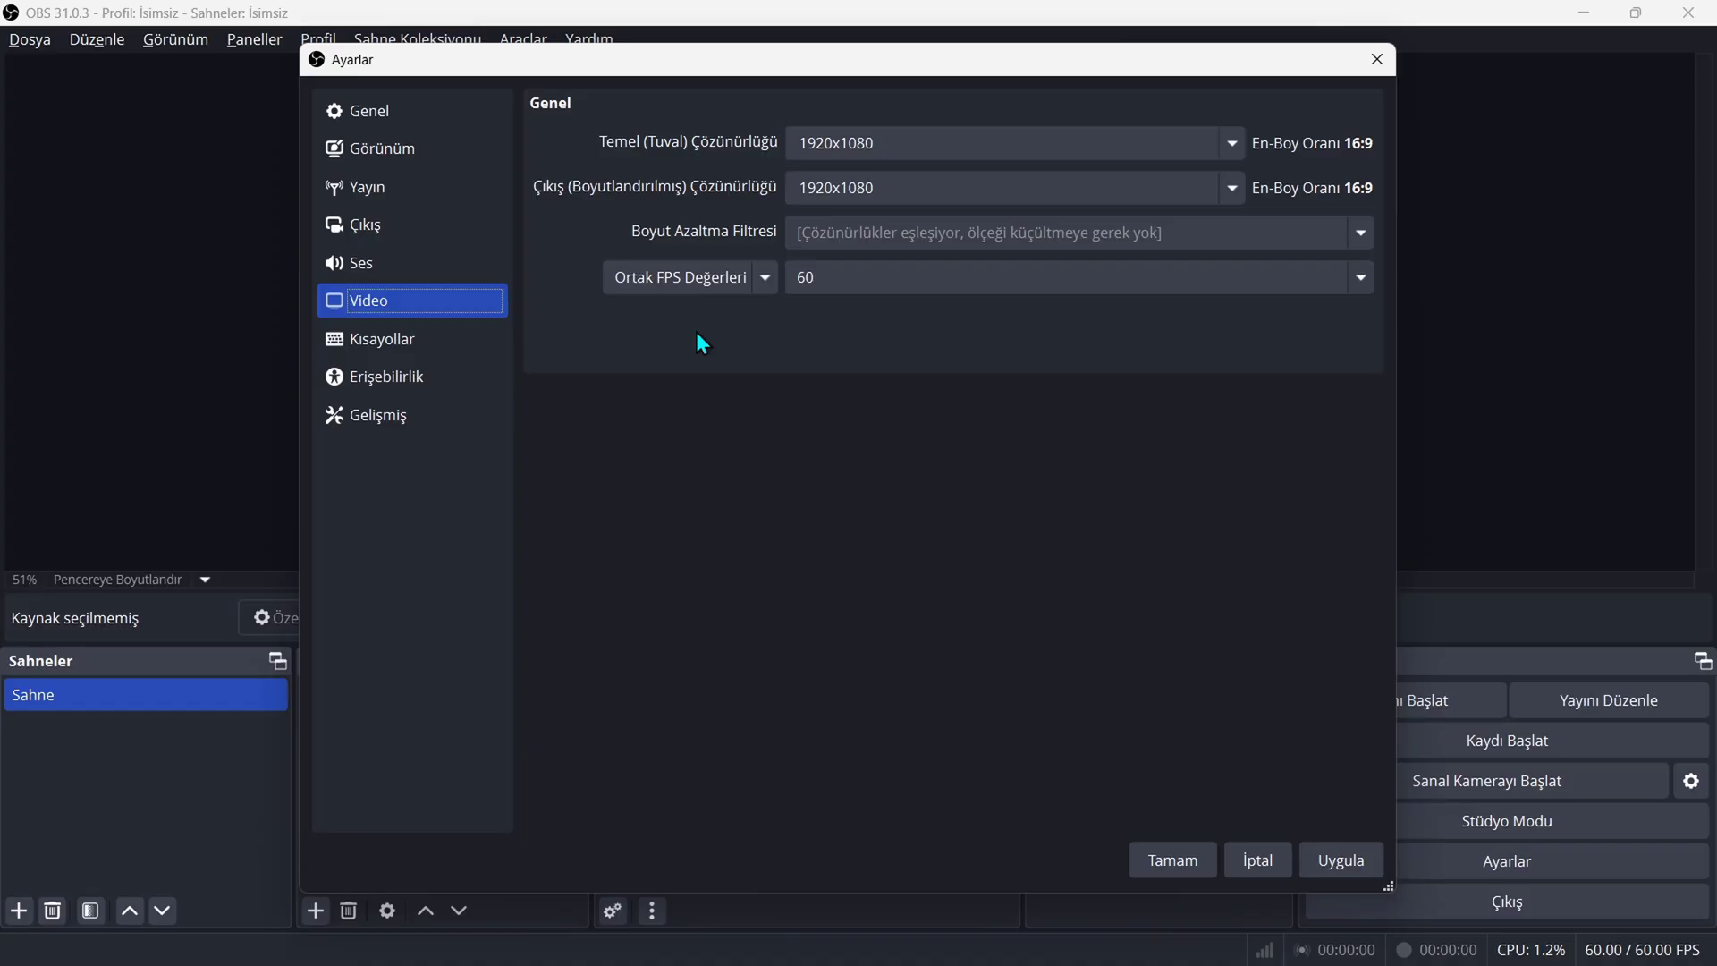
pyautogui.press('Tab')
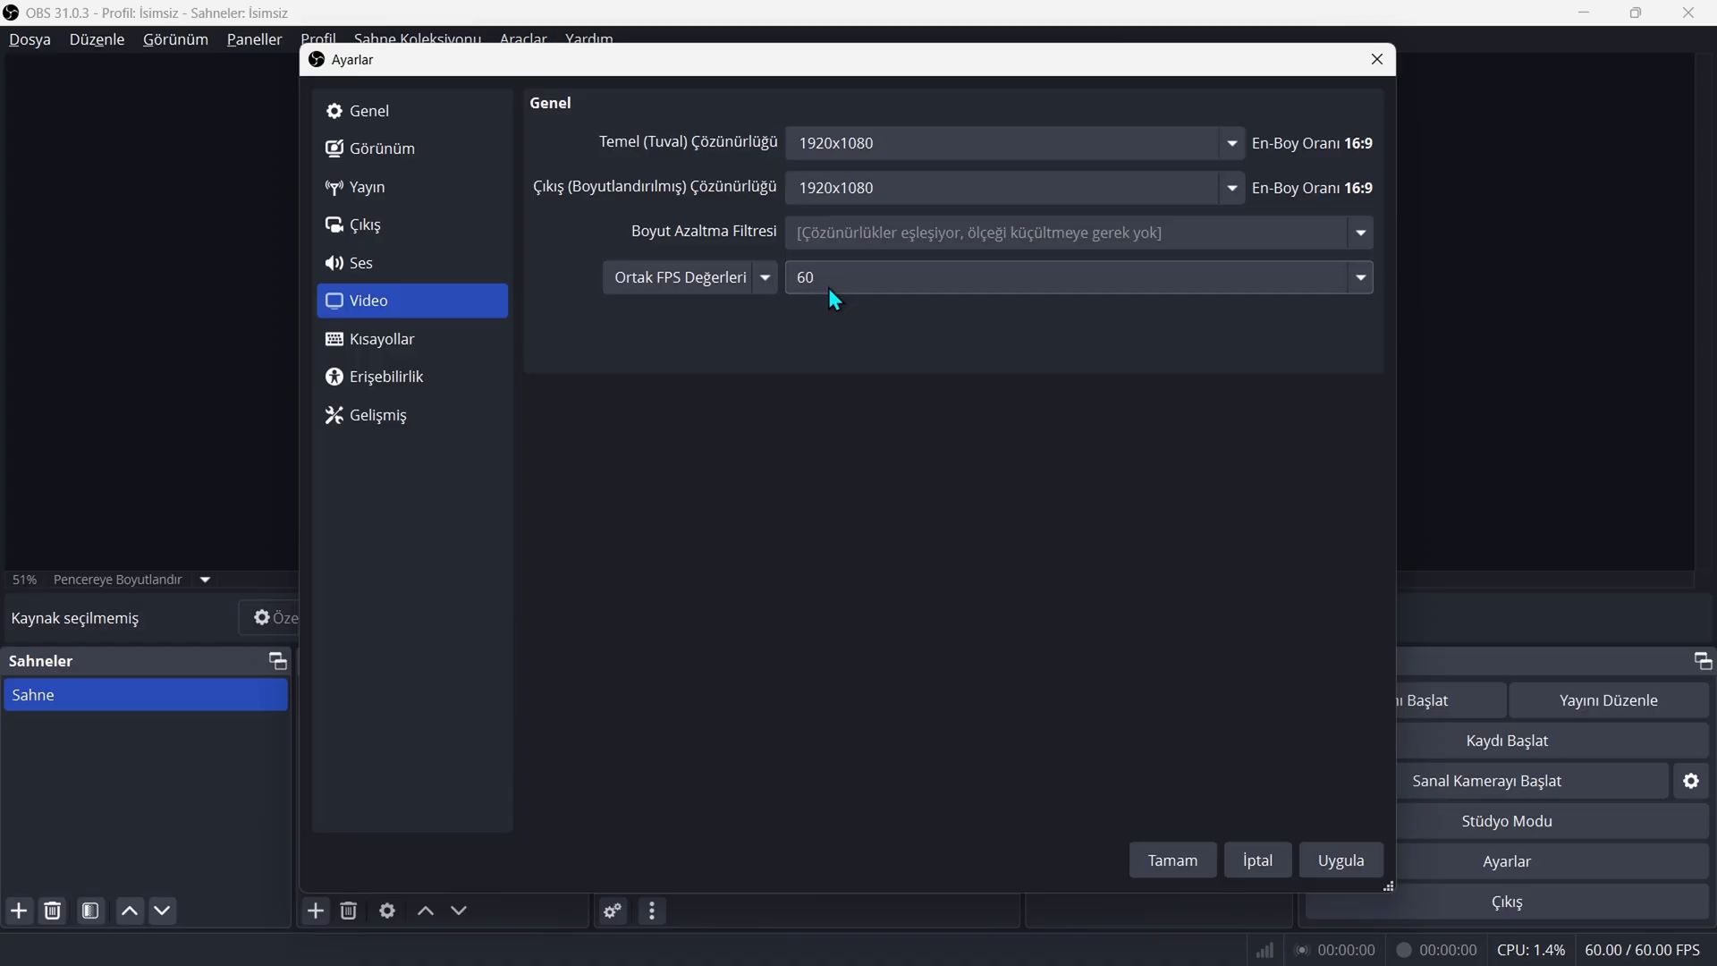
pyautogui.click(463, 303)
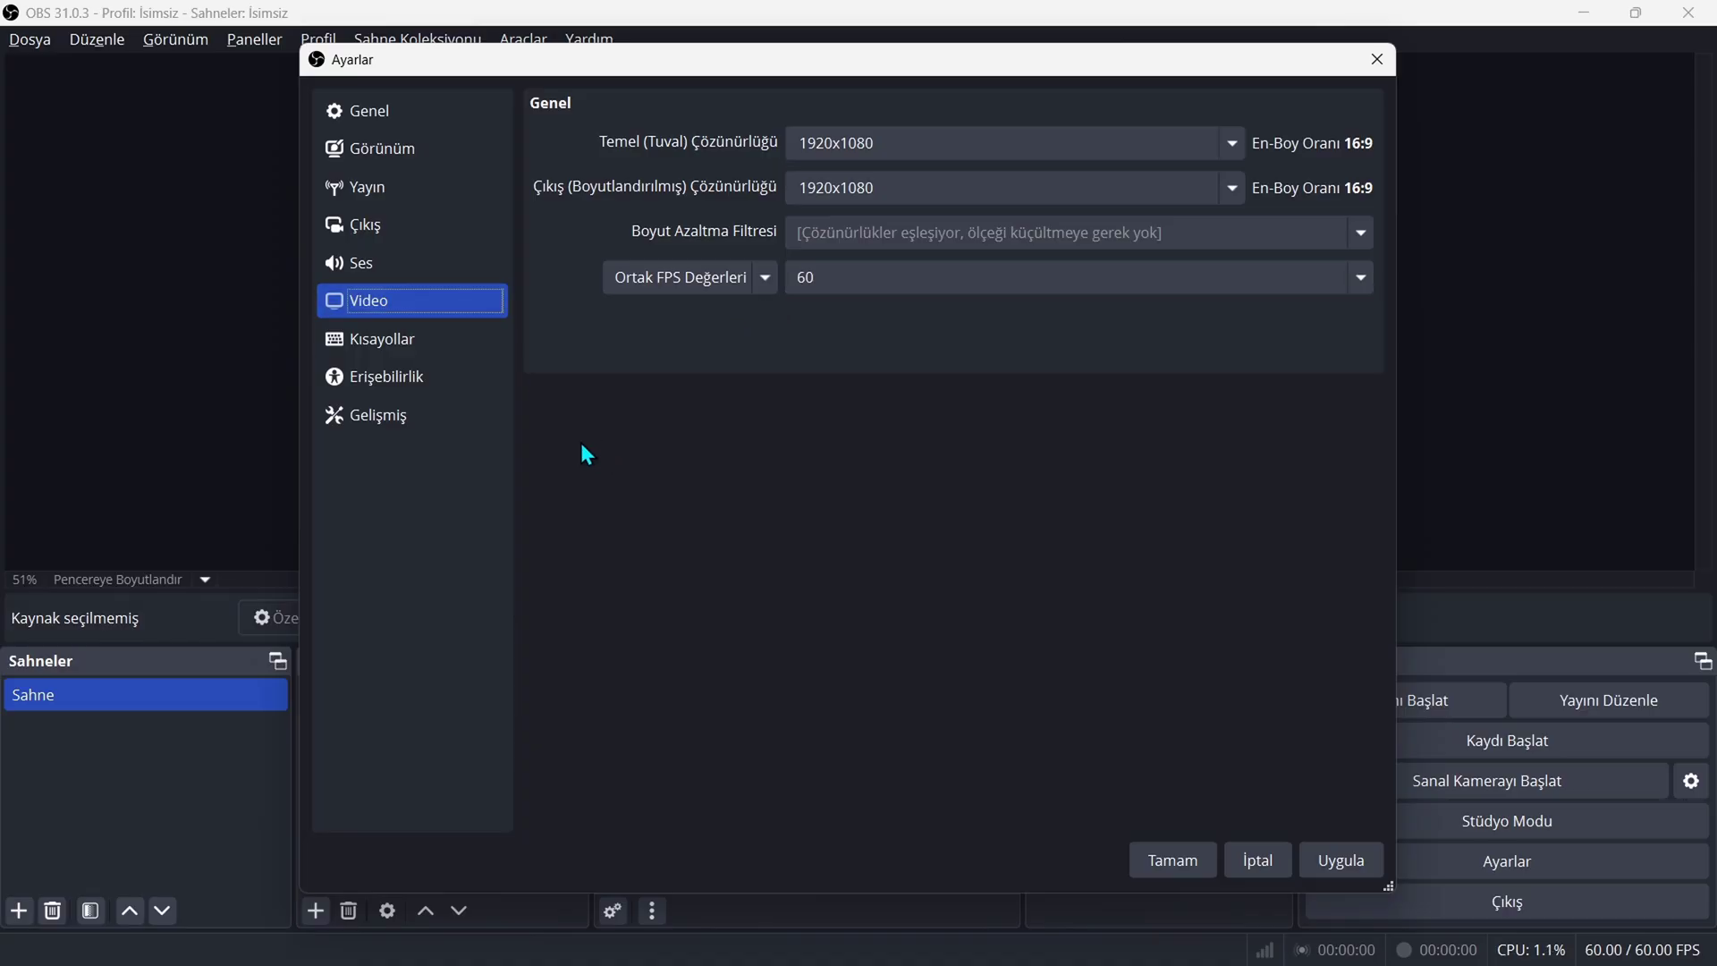
# - Raise the retry delay for automatic reconnection in the advanced settings
pyautogui.click(451, 424)
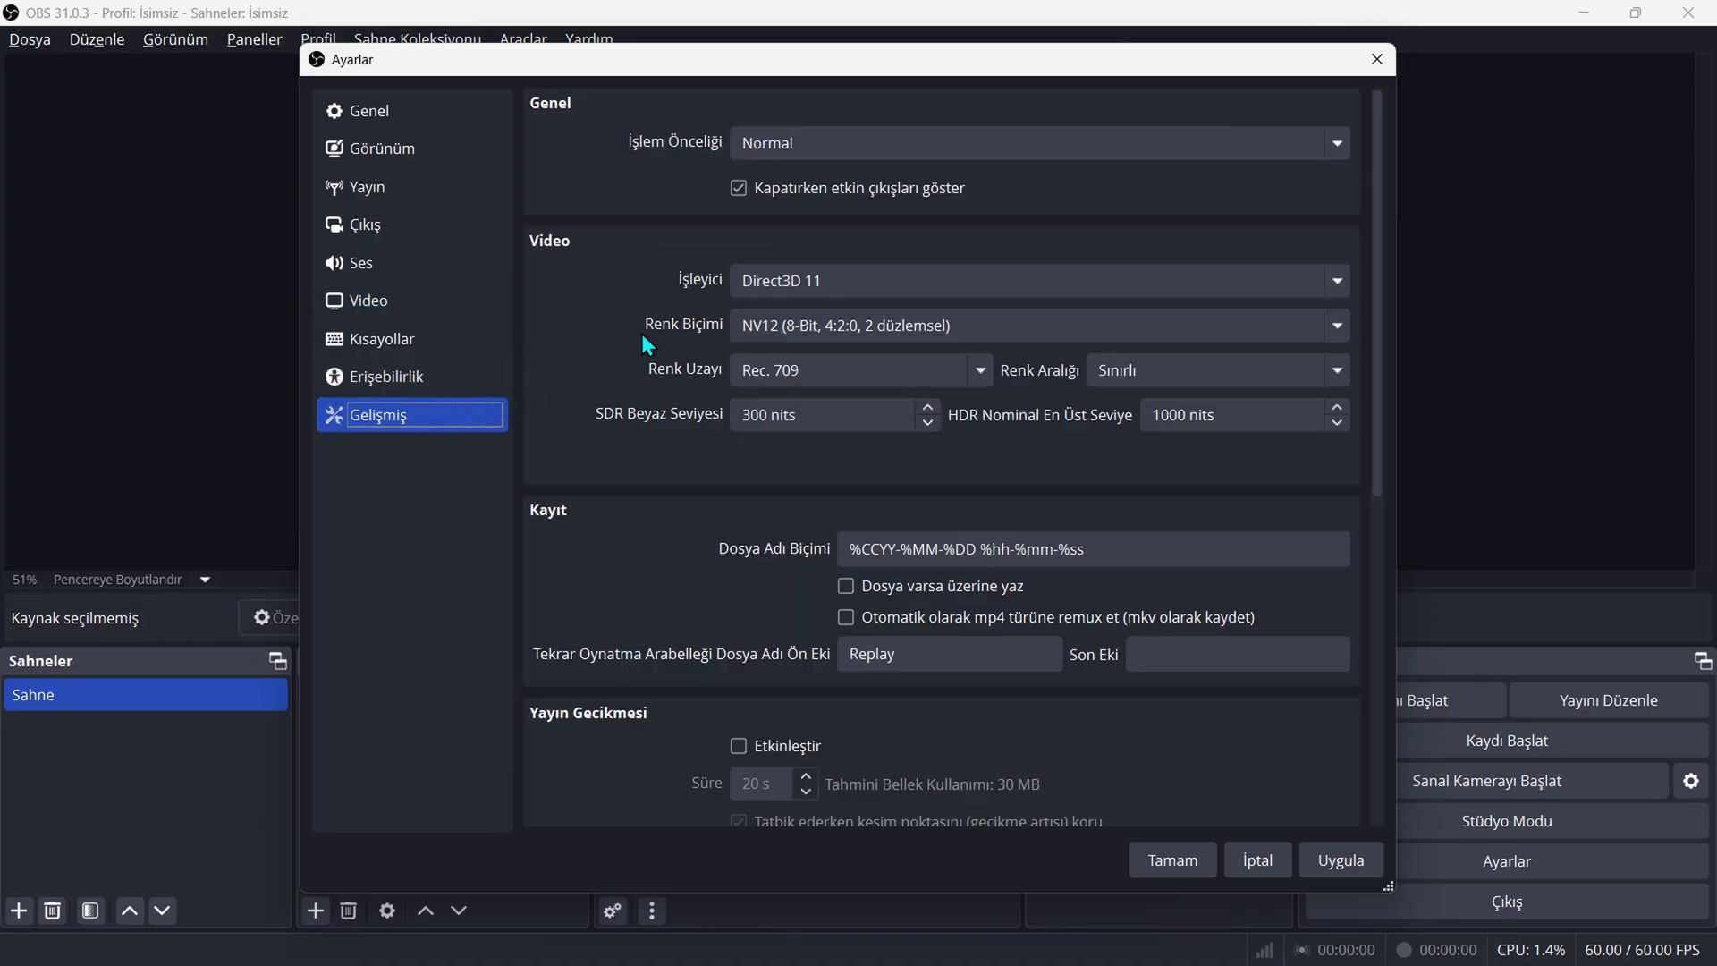
pyautogui.scroll(-10, 649, 376)
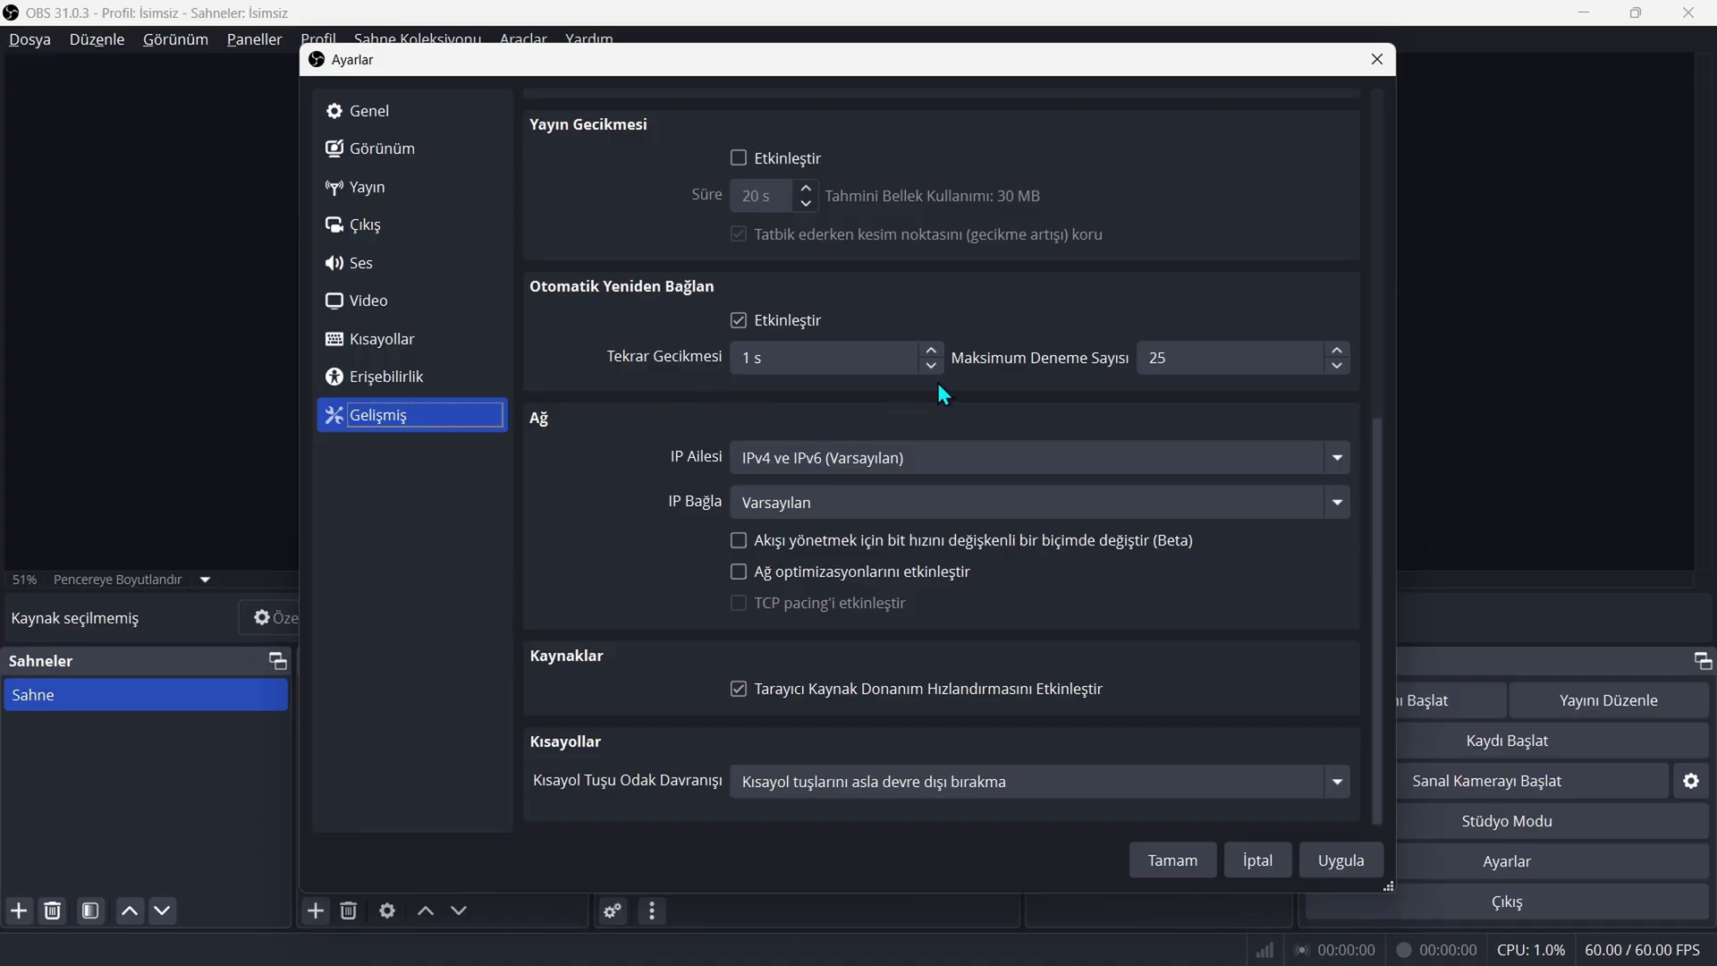
pyautogui.click(930, 351)
# - Return to the output settings and set the streaming encoder's preset to P4: Orta (Orta Kalite)
pyautogui.click(438, 190)
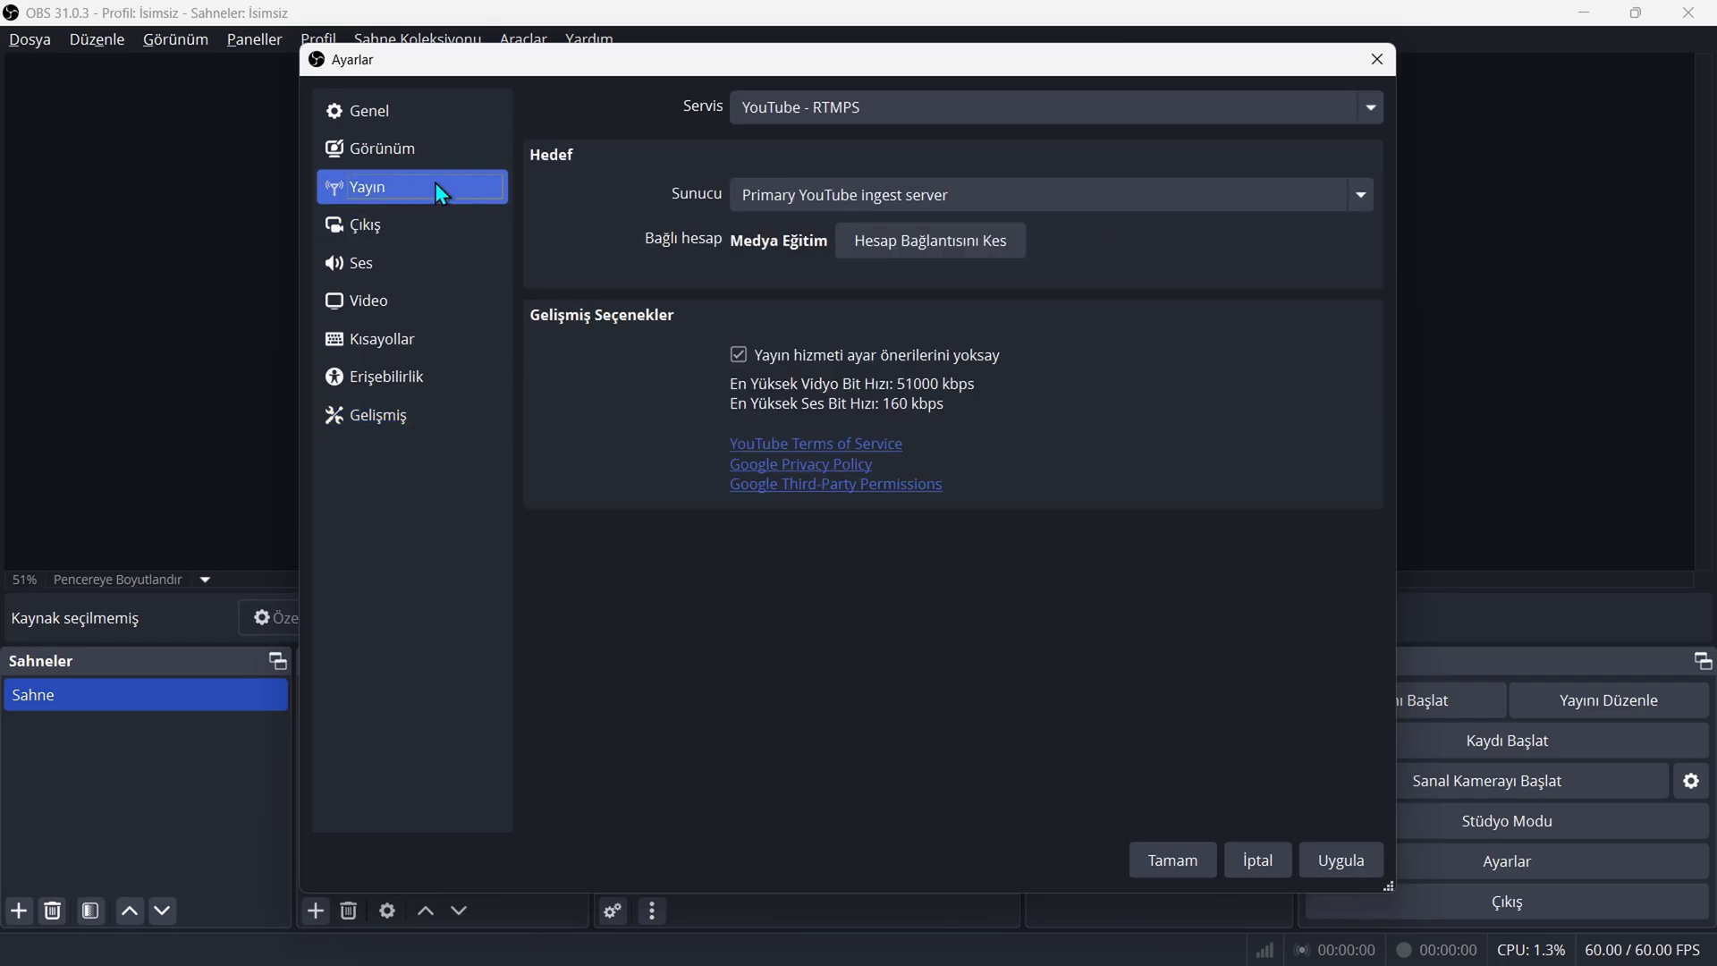
pyautogui.click(412, 259)
pyautogui.click(407, 240)
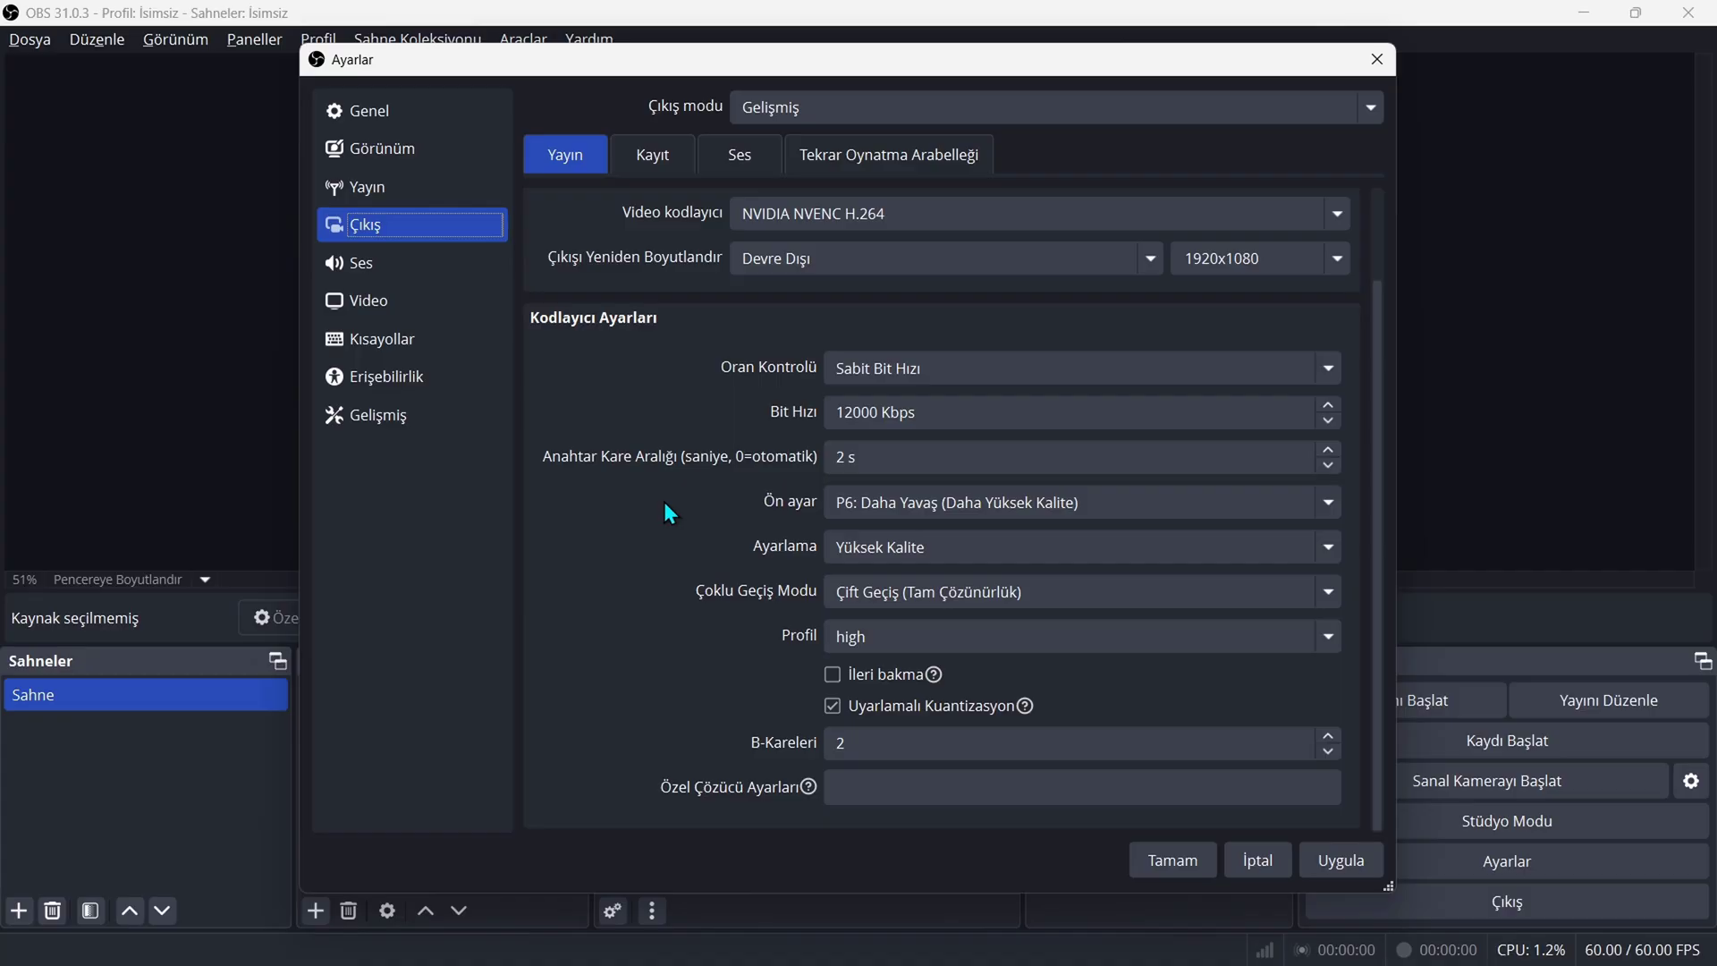
pyautogui.click(872, 503)
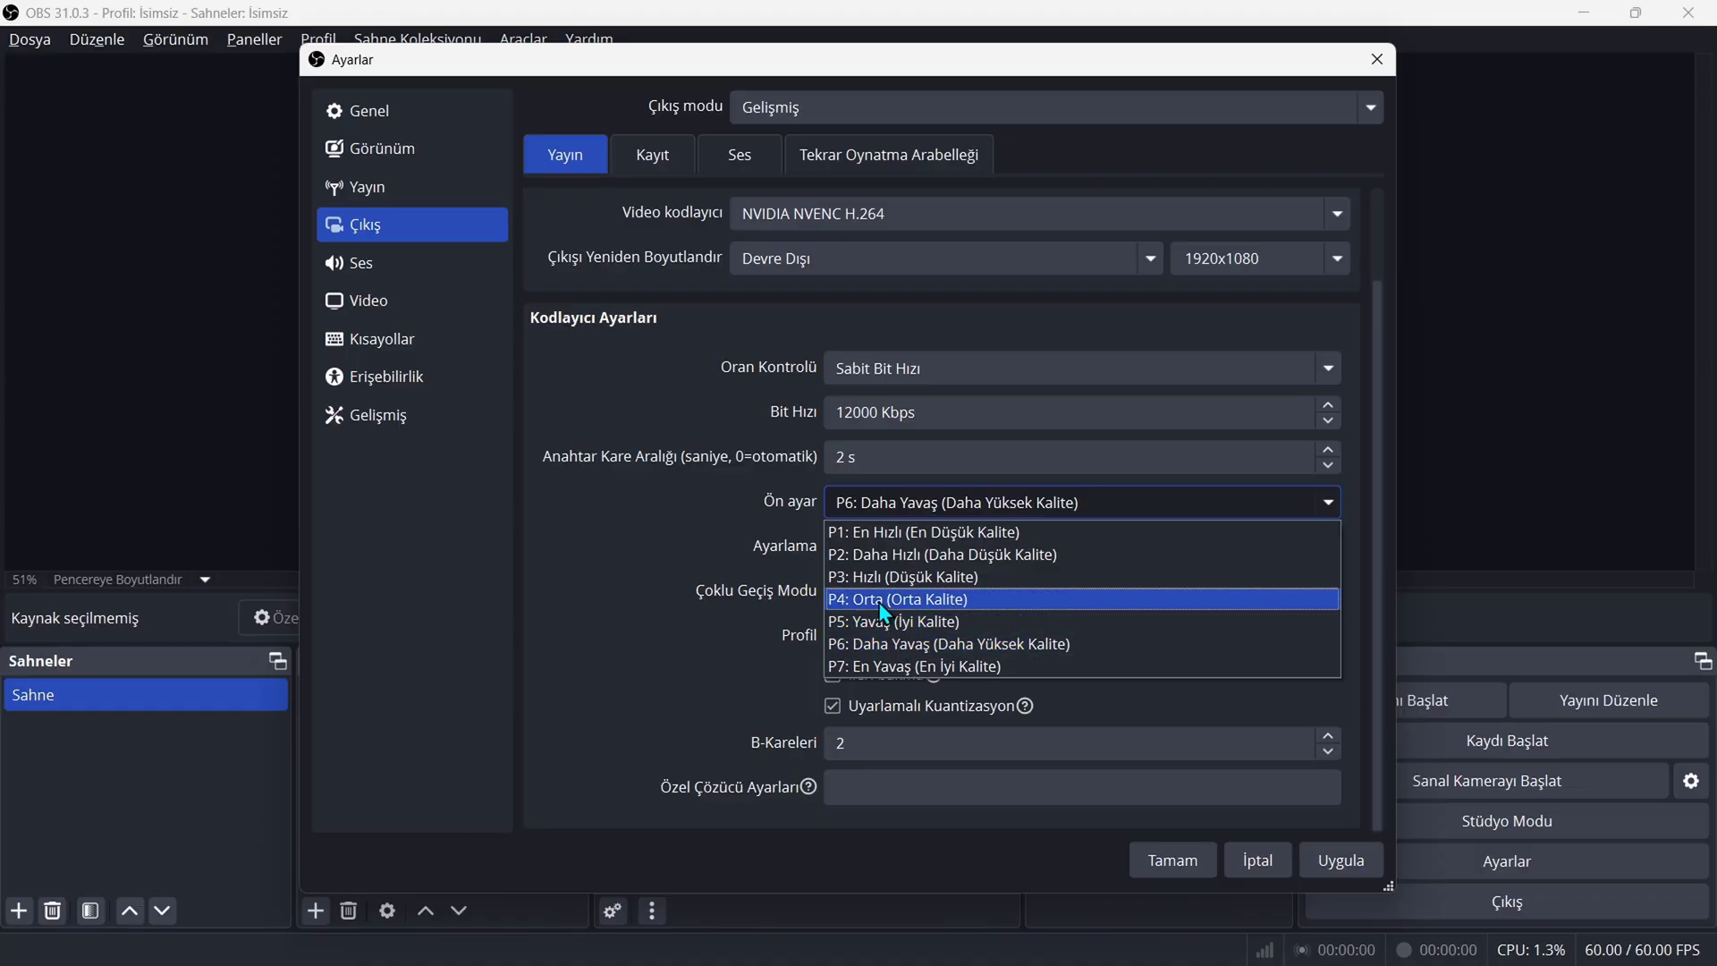
pyautogui.click(882, 601)
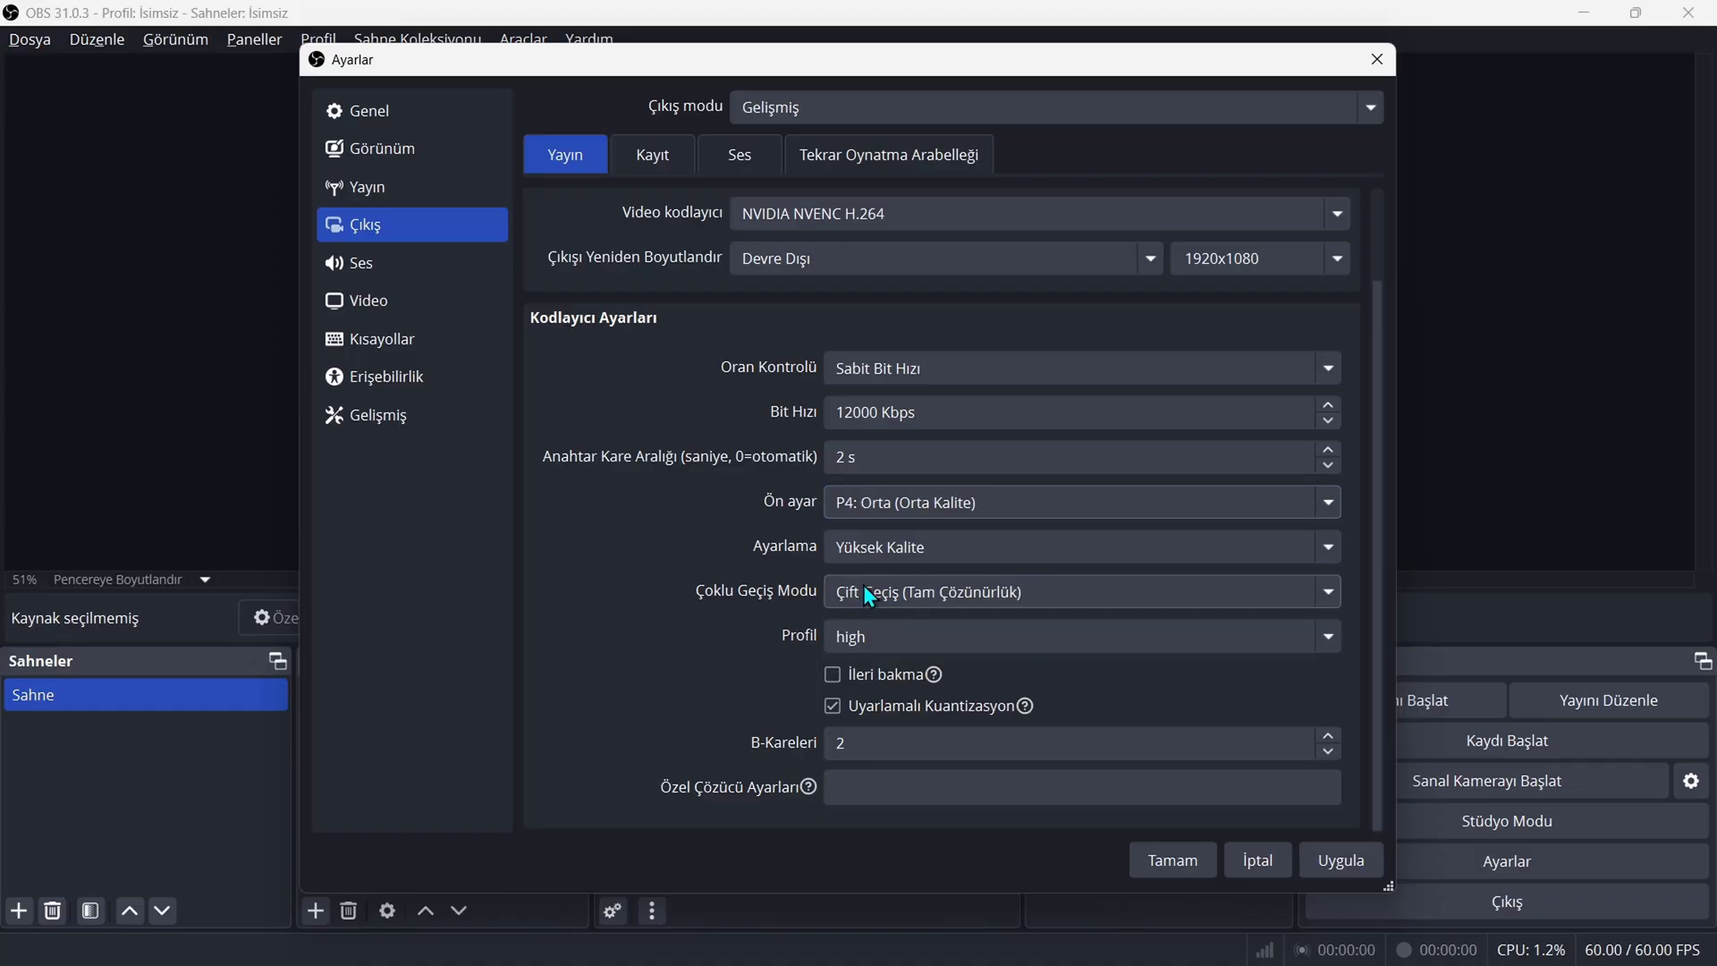